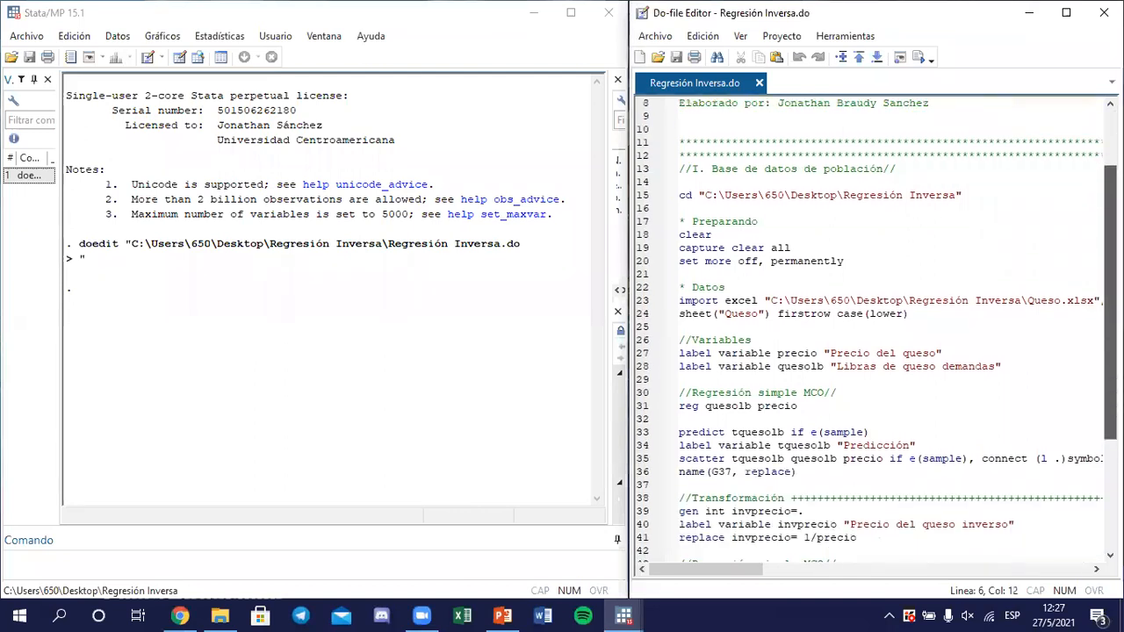
Run the do-file's database section, importing the Queso sheet of Queso.xlsx and labelling precio and quesolb.
{"action": "left_click_drag", "start_coordinate": [644, 169], "coordinate": [642, 376]}
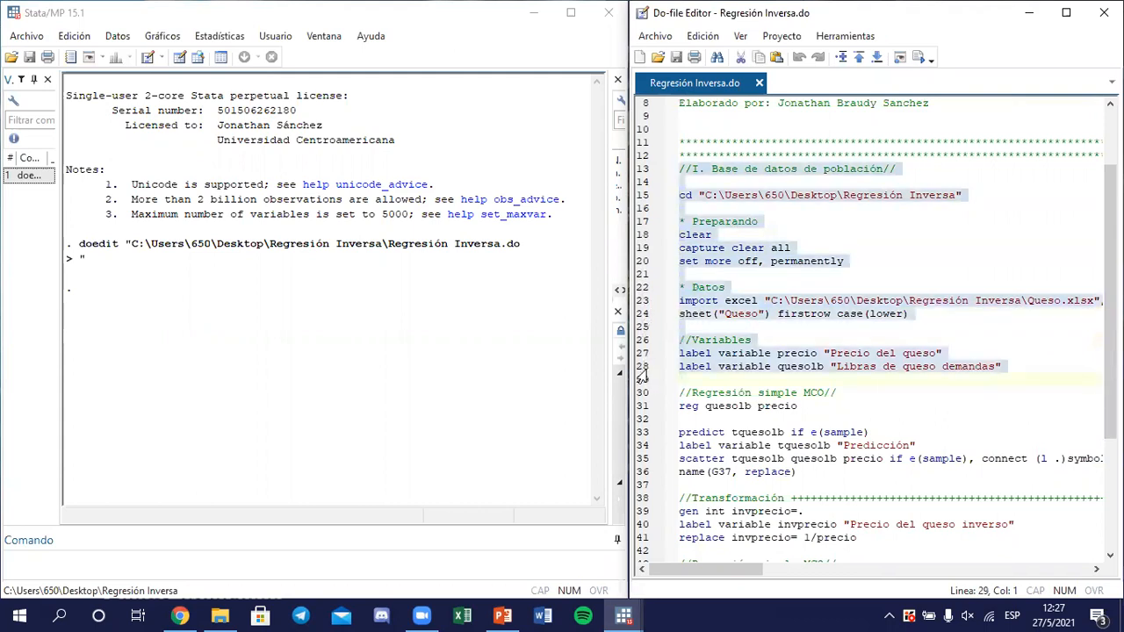
{"action": "left_click", "coordinate": [917, 57]}
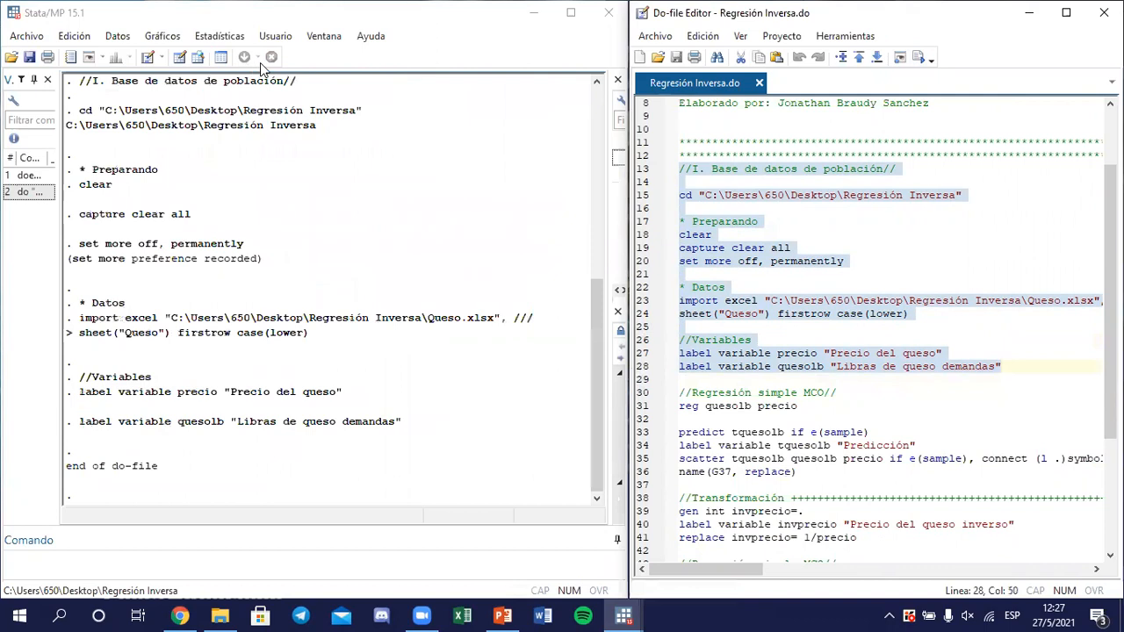
Browse the imported precio and quesolb data beside the do-file with a widened grid, and minimise the Data Editor.
{"action": "left_click", "coordinate": [215, 59]}
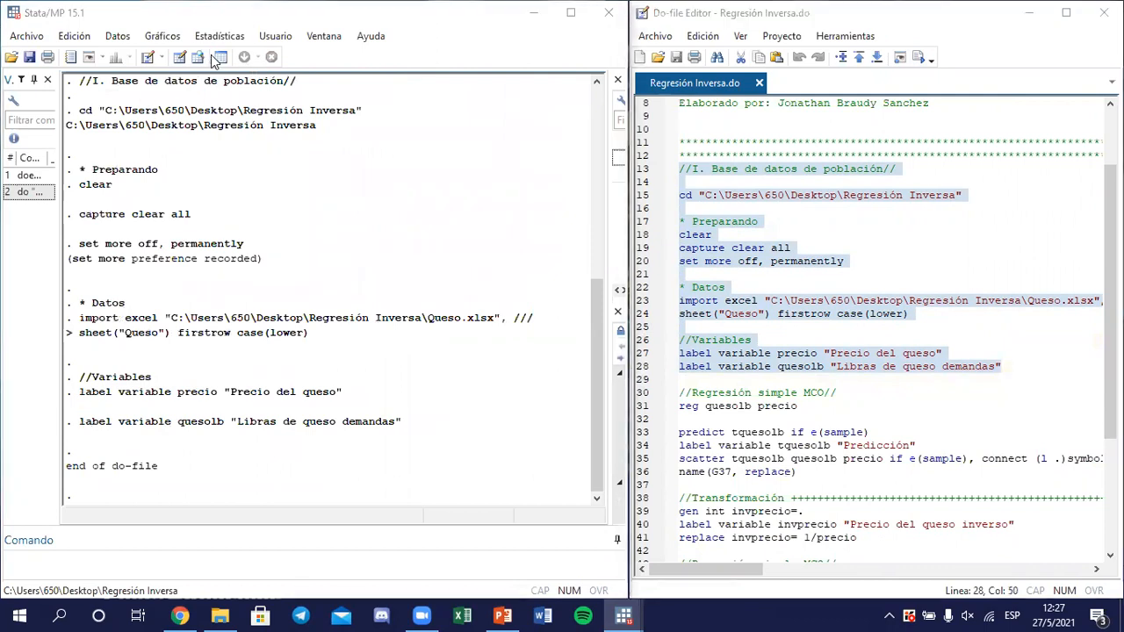
{"action": "left_click", "coordinate": [216, 58]}
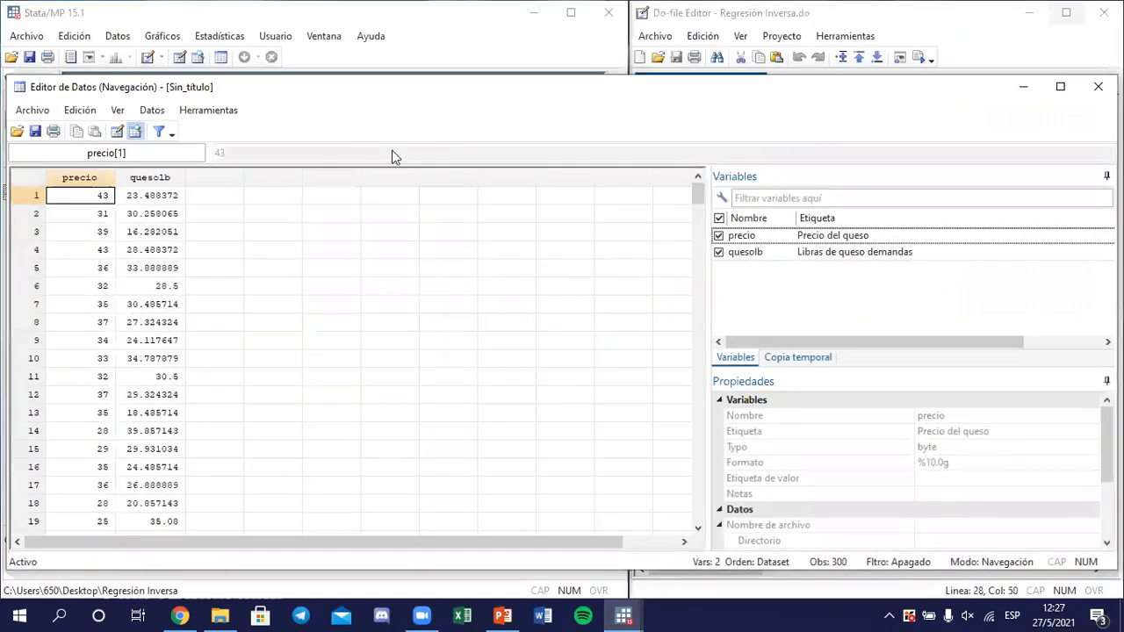
{"action": "left_click_drag", "start_coordinate": [369, 97], "coordinate": [1, 219]}
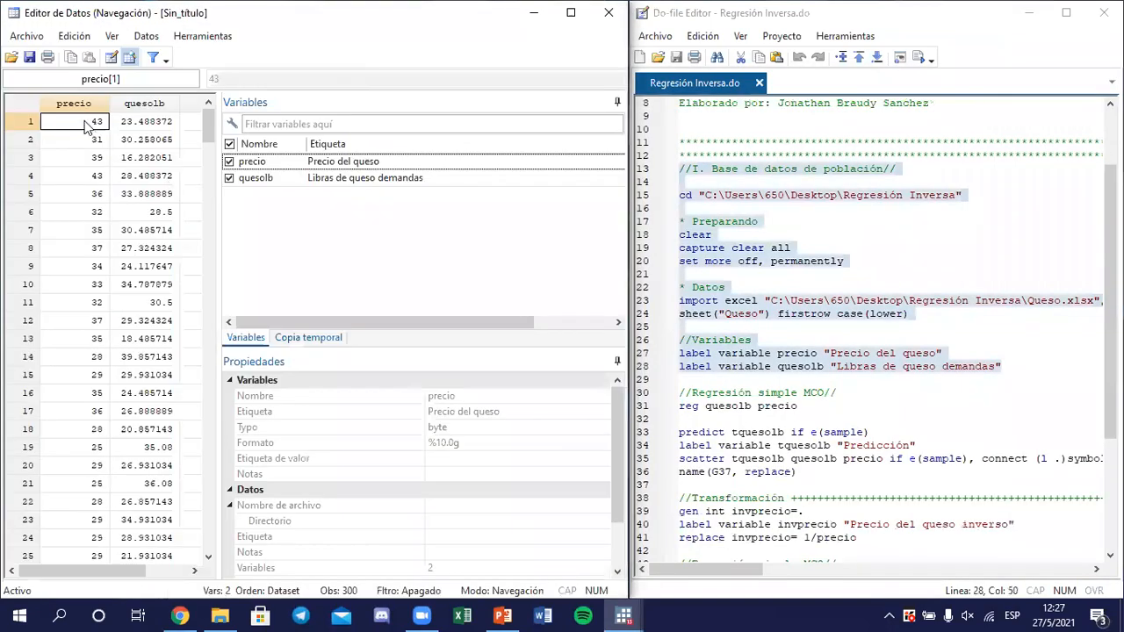
{"action": "left_click_drag", "start_coordinate": [284, 179], "coordinate": [590, 243]}
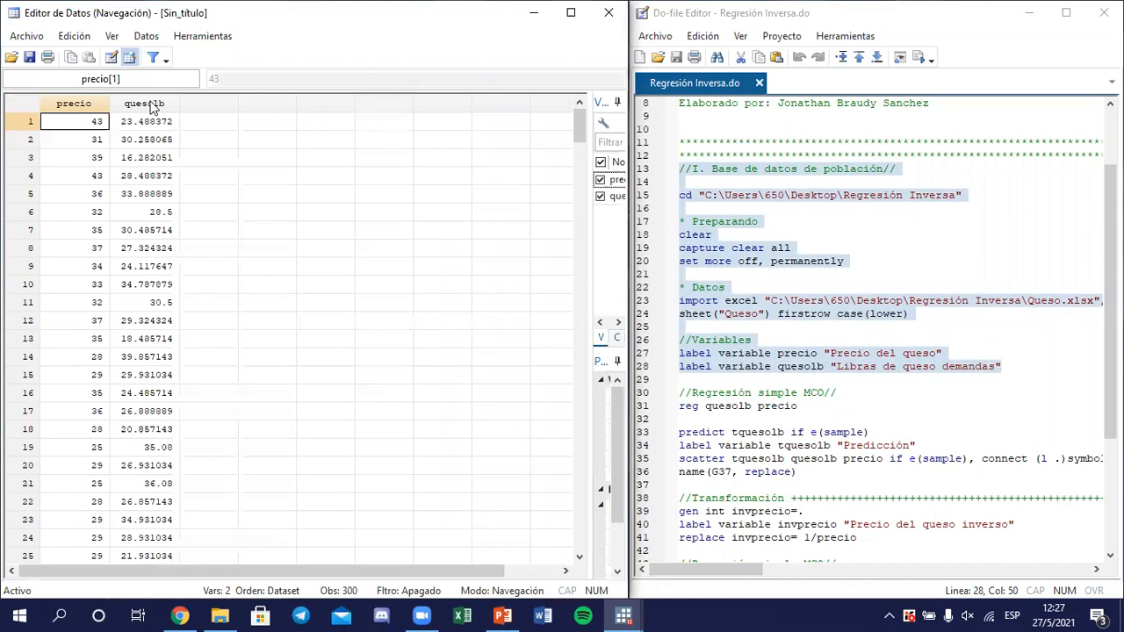
{"action": "left_click", "coordinate": [770, 239]}
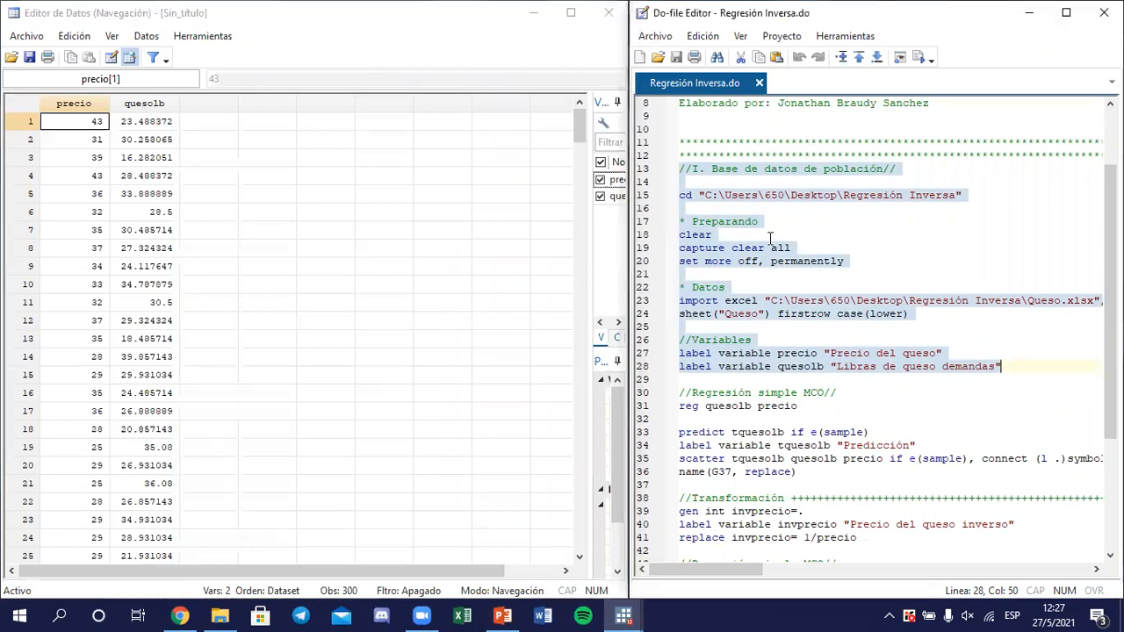
{"action": "left_click", "coordinate": [770, 238]}
{"action": "scroll", "coordinate": [770, 239], "scroll_direction": "down", "scroll_amount": 1}
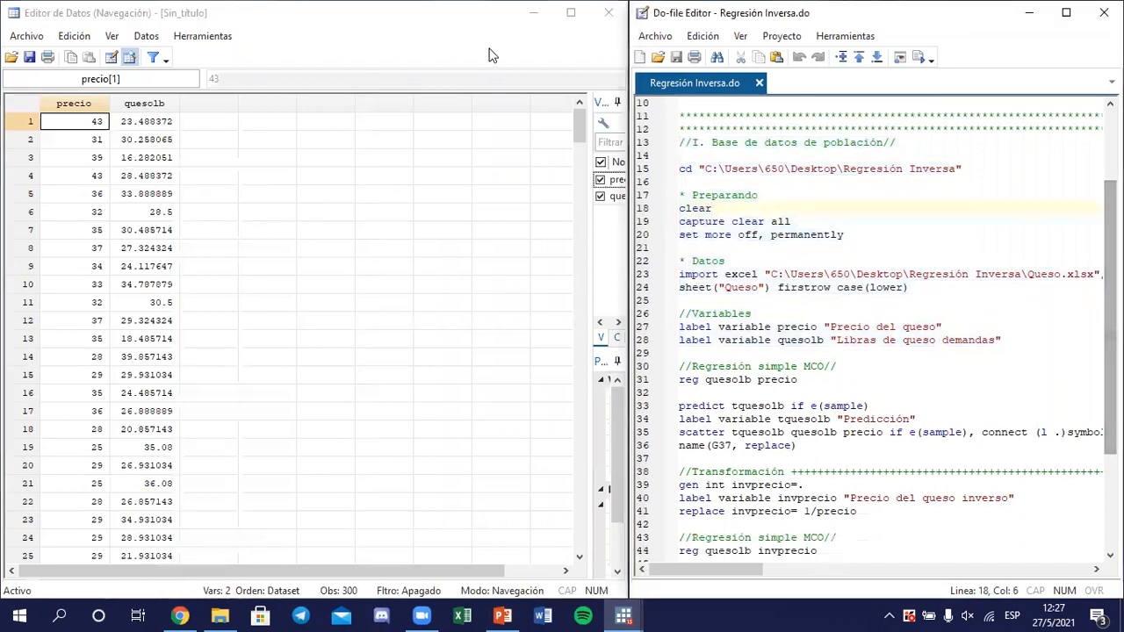
{"action": "left_click", "coordinate": [533, 18]}
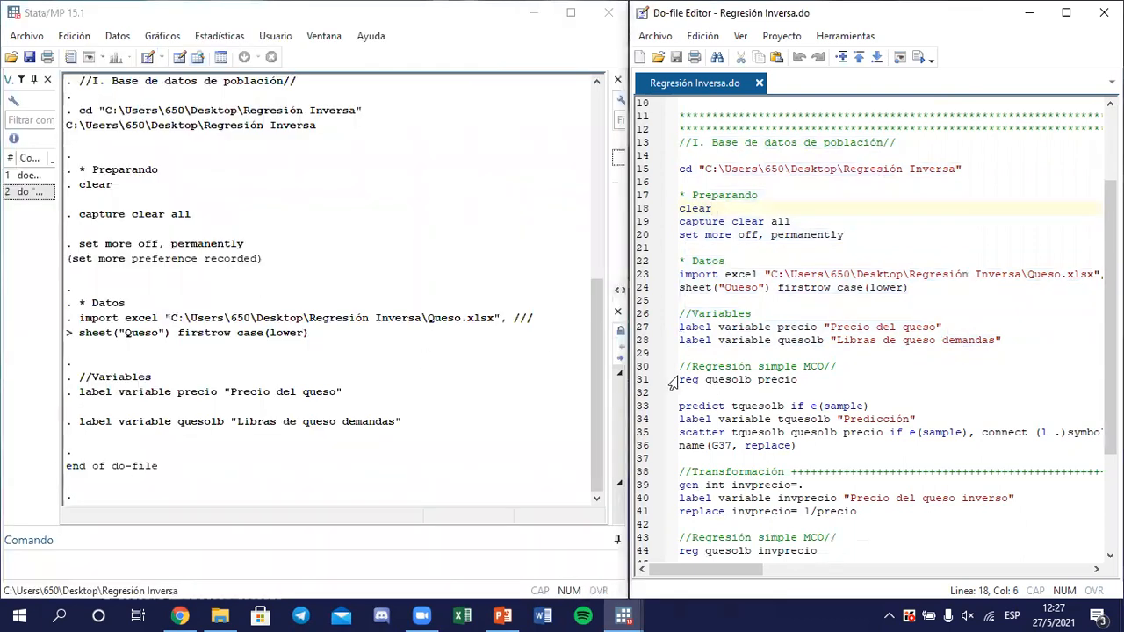
Run the simple OLS regression of quesolb on precio from the do-file.
{"action": "left_click_drag", "start_coordinate": [681, 380], "coordinate": [808, 380]}
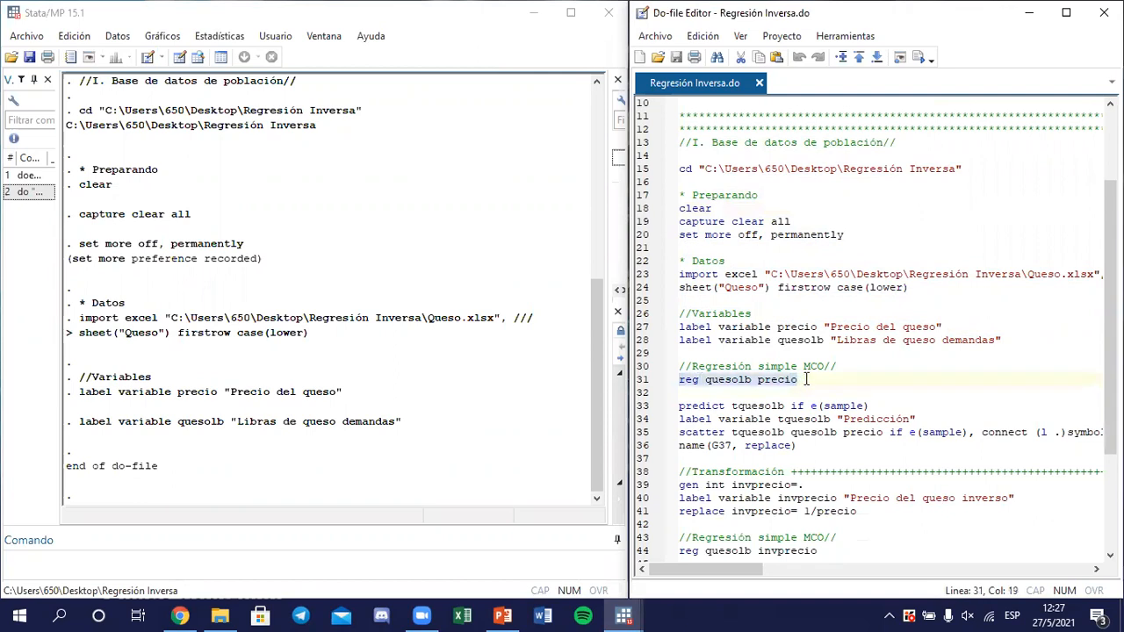
{"action": "left_click", "coordinate": [712, 388]}
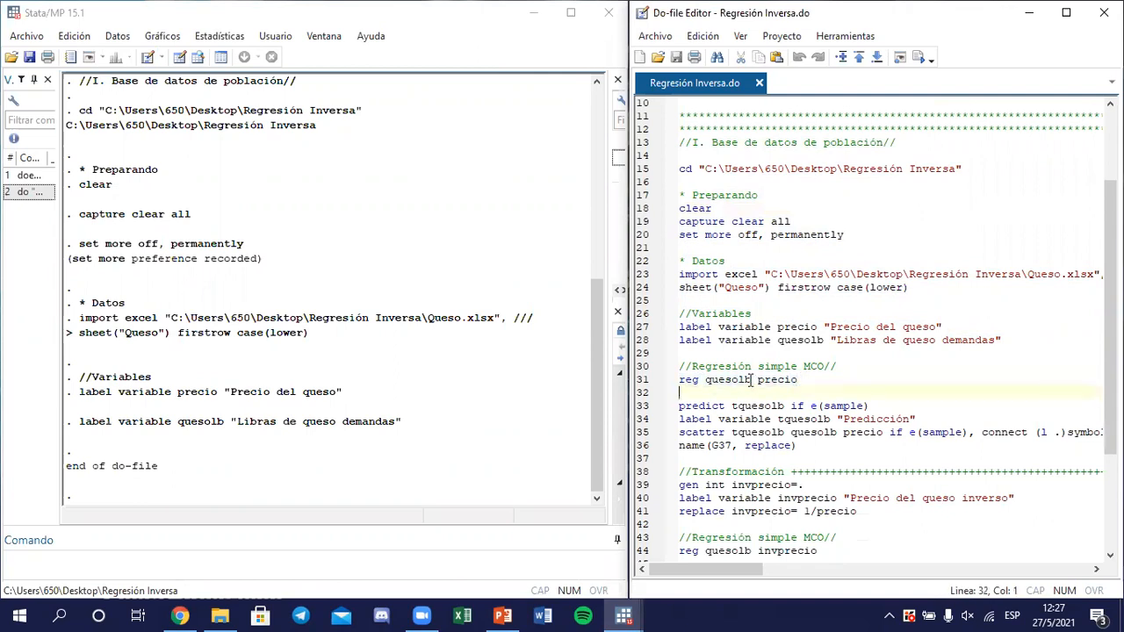
{"action": "left_click_drag", "start_coordinate": [751, 380], "coordinate": [799, 379]}
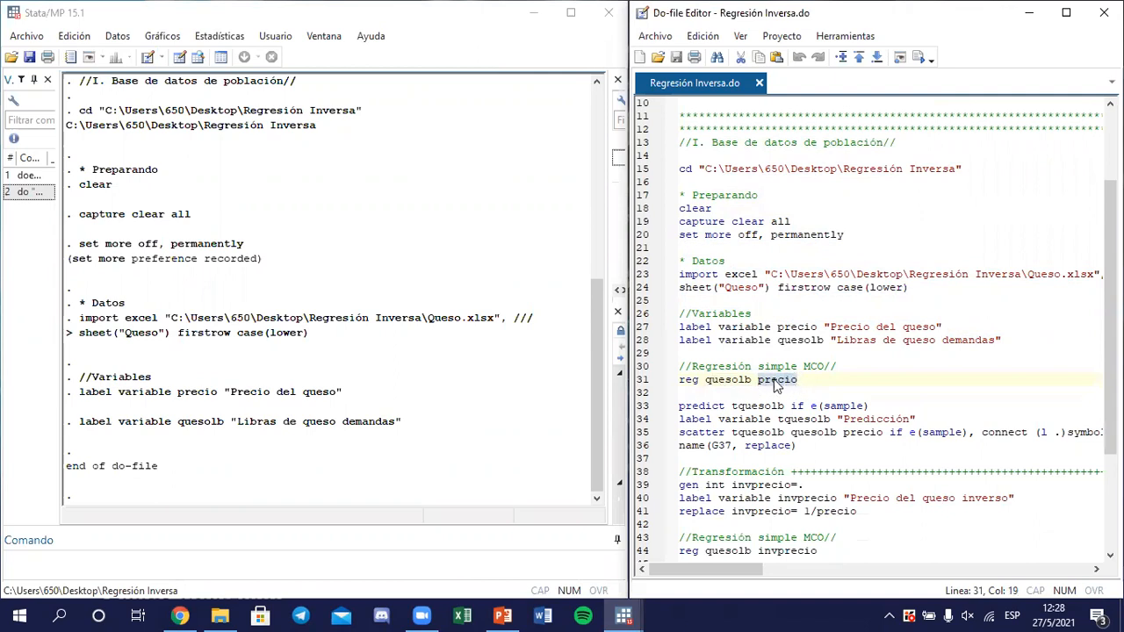
{"action": "left_click", "coordinate": [671, 385]}
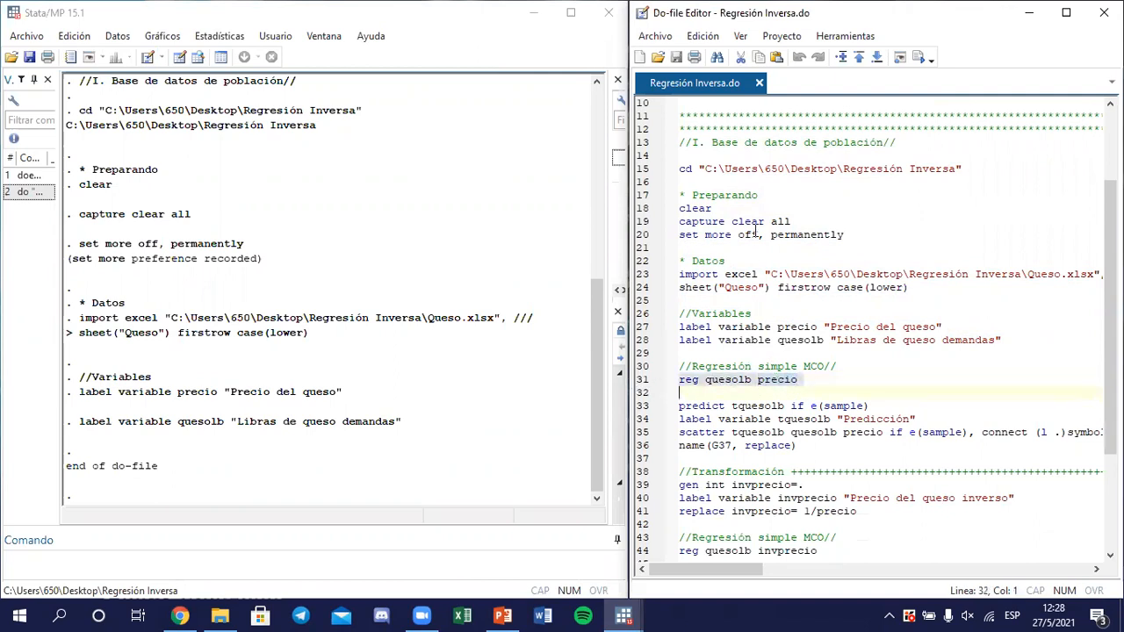
{"action": "left_click", "coordinate": [915, 54]}
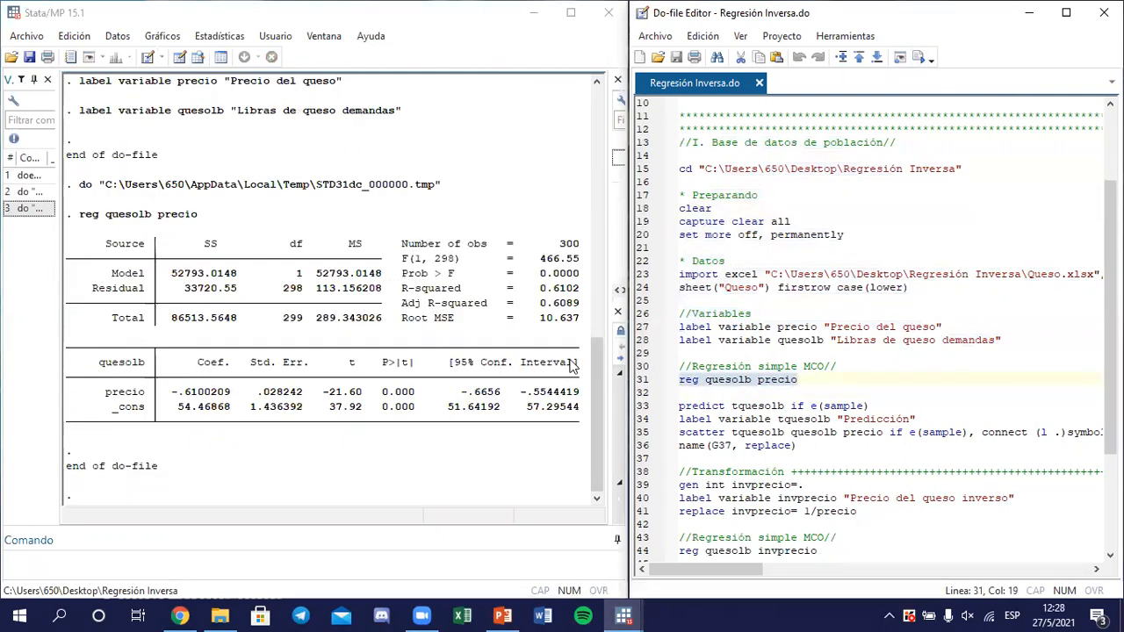
Examine the adjusted R-squared and the sign of the precio coefficient in the regression output.
{"action": "left_click", "coordinate": [560, 308]}
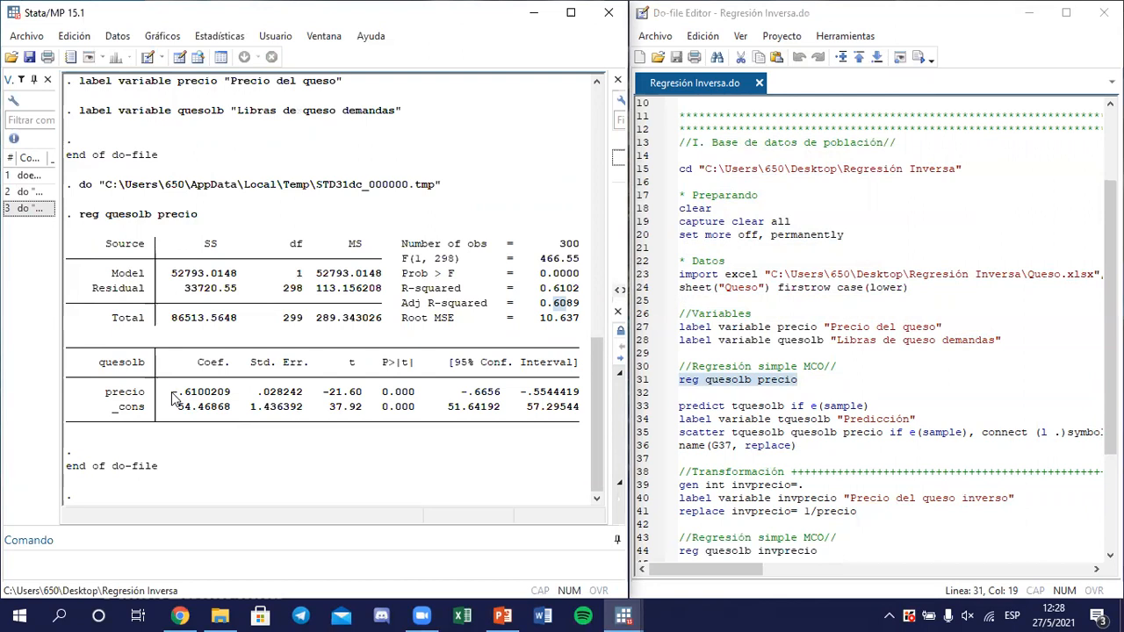
{"action": "left_click_drag", "start_coordinate": [173, 392], "coordinate": [178, 393]}
{"action": "left_click", "coordinate": [433, 342]}
Run the lines that predict tquesolb, label it "Predicción" and plot scatter graph G37 against precio, and close the graph.
{"action": "left_click_drag", "start_coordinate": [641, 408], "coordinate": [641, 451]}
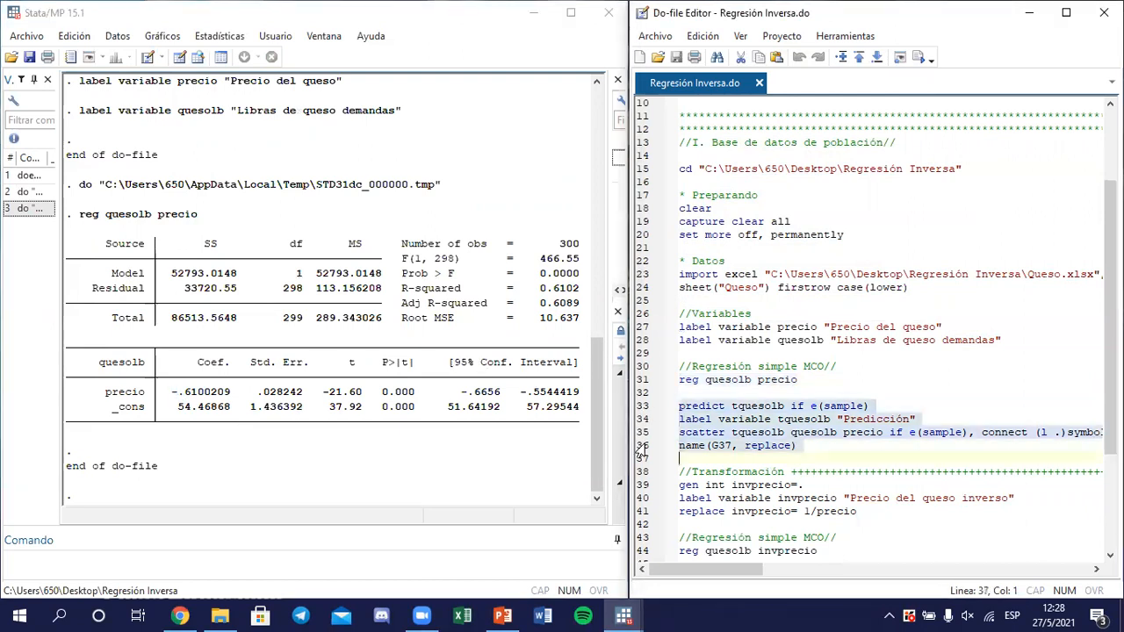
{"action": "left_click", "coordinate": [920, 58]}
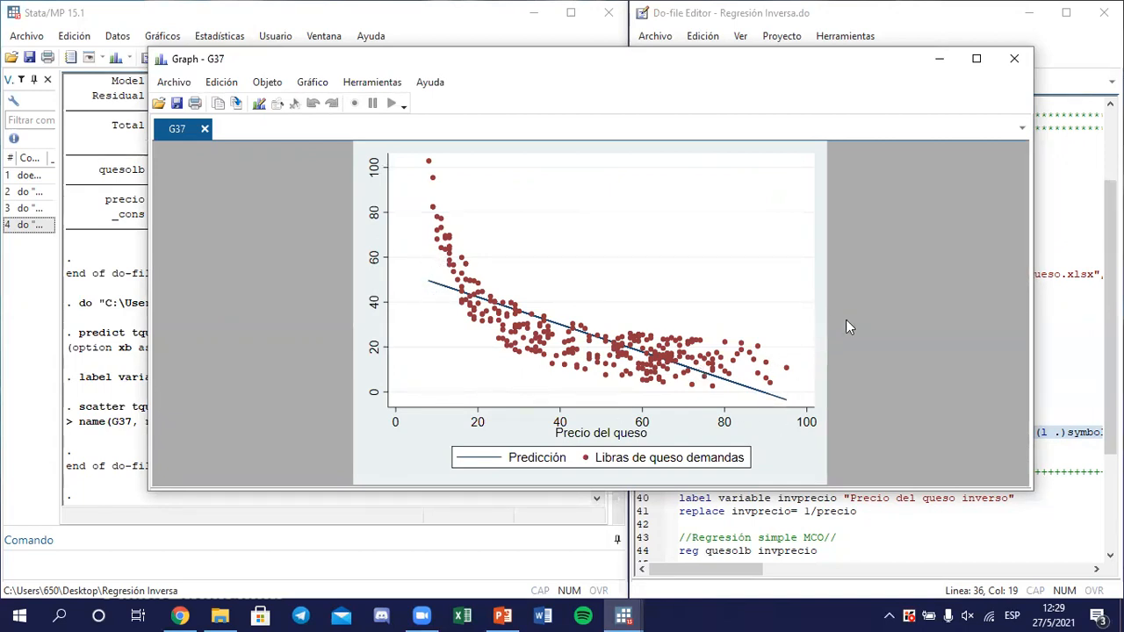
{"action": "left_click", "coordinate": [1014, 58]}
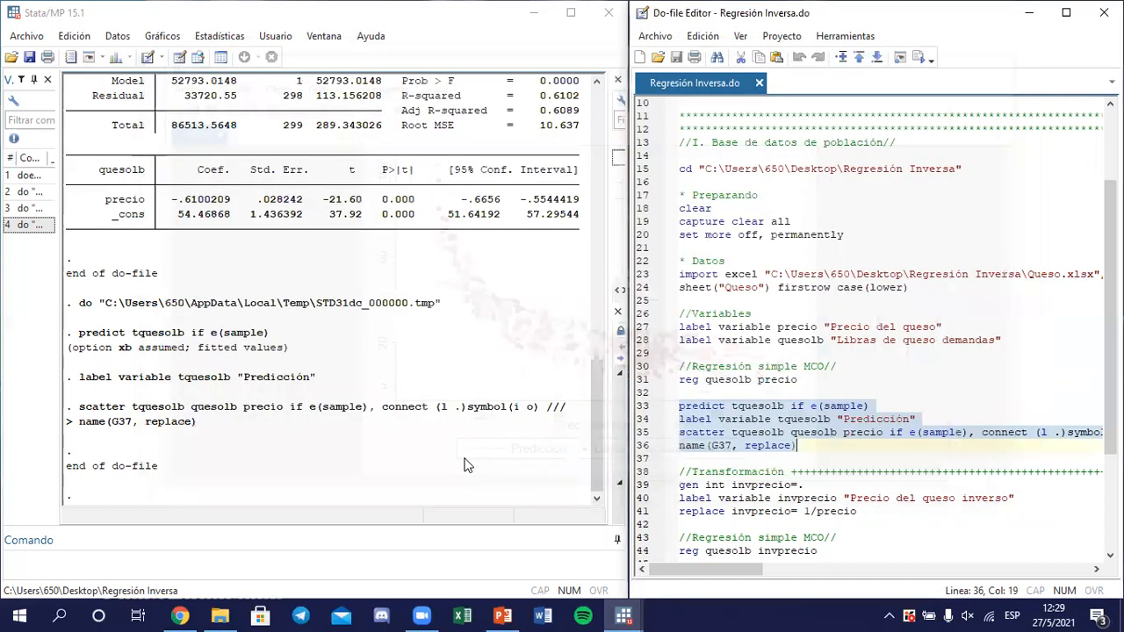
Go back over the earlier regression output to recheck its adjusted R-squared after viewing the scatter plot.
{"action": "left_click", "coordinate": [595, 423]}
{"action": "scroll", "coordinate": [595, 423], "scroll_direction": "up", "scroll_amount": 4}
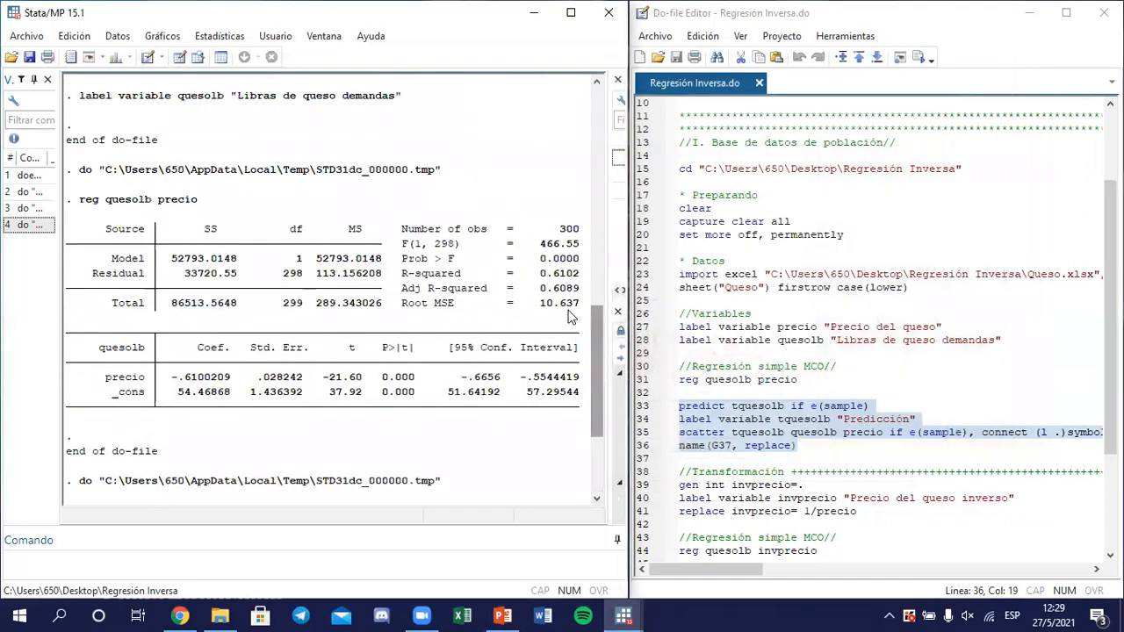
{"action": "left_click_drag", "start_coordinate": [555, 288], "coordinate": [563, 288]}
{"action": "left_click_drag", "start_coordinate": [598, 356], "coordinate": [587, 435]}
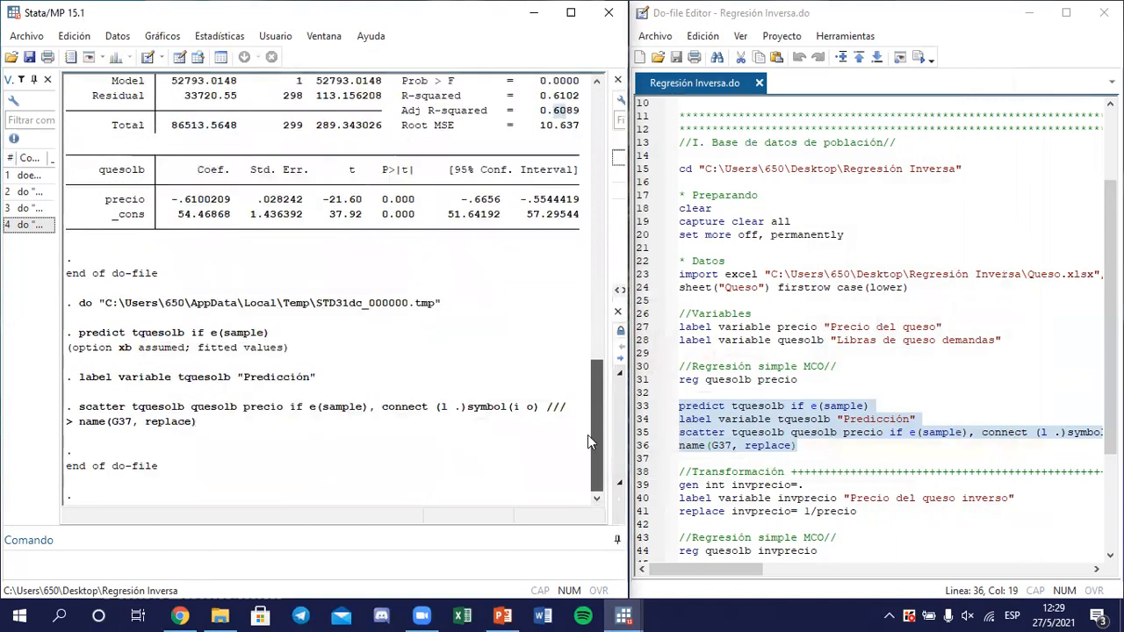
Bring the Data Editor back up beside the do-file's transformation section.
{"action": "left_click", "coordinate": [809, 457]}
{"action": "left_click_drag", "start_coordinate": [1110, 348], "coordinate": [1110, 438]}
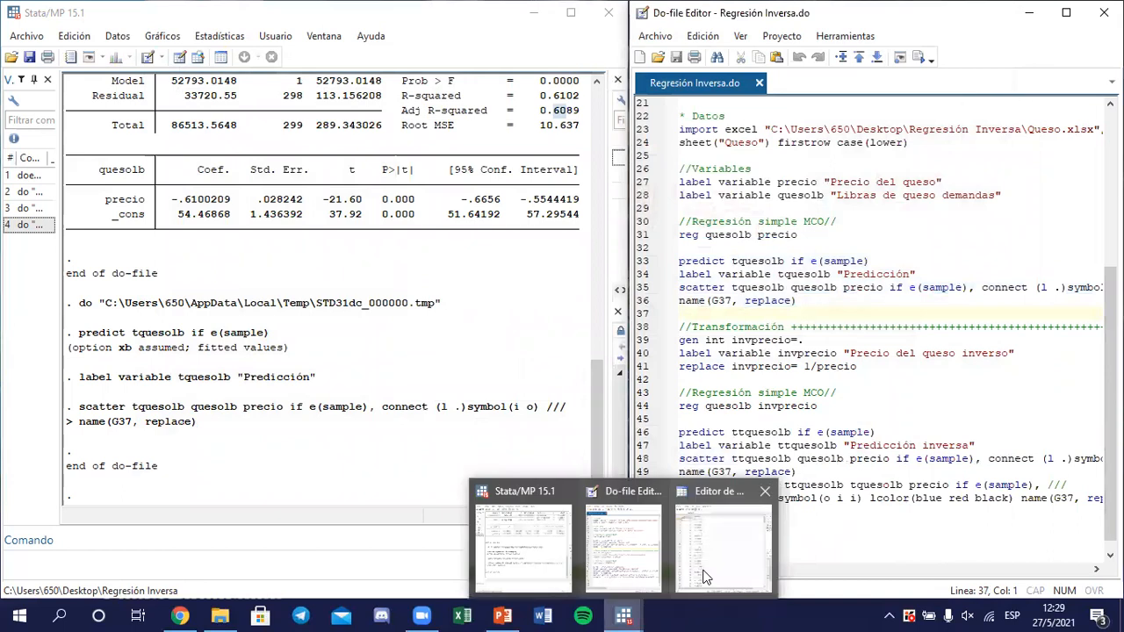
{"action": "left_click", "coordinate": [702, 575]}
{"action": "left_click", "coordinate": [836, 223]}
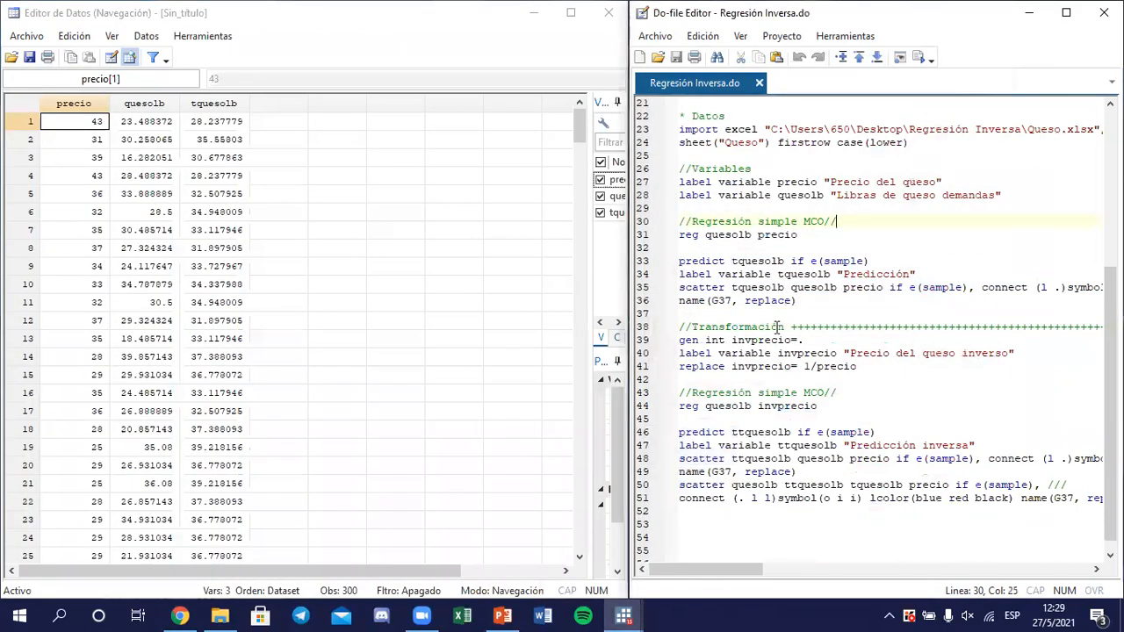
Run the transformation lines that generate invprecio as an integer variable with missing values and label it "Precio del queso inverso".
{"action": "left_click", "coordinate": [642, 341]}
{"action": "mouse_move", "coordinate": [644, 360]}
{"action": "left_mouse_down"}
{"action": "mouse_move", "coordinate": [644, 374]}
{"action": "mouse_move", "coordinate": [644, 353]}
{"action": "left_mouse_up"}
{"action": "left_click", "coordinate": [919, 57]}
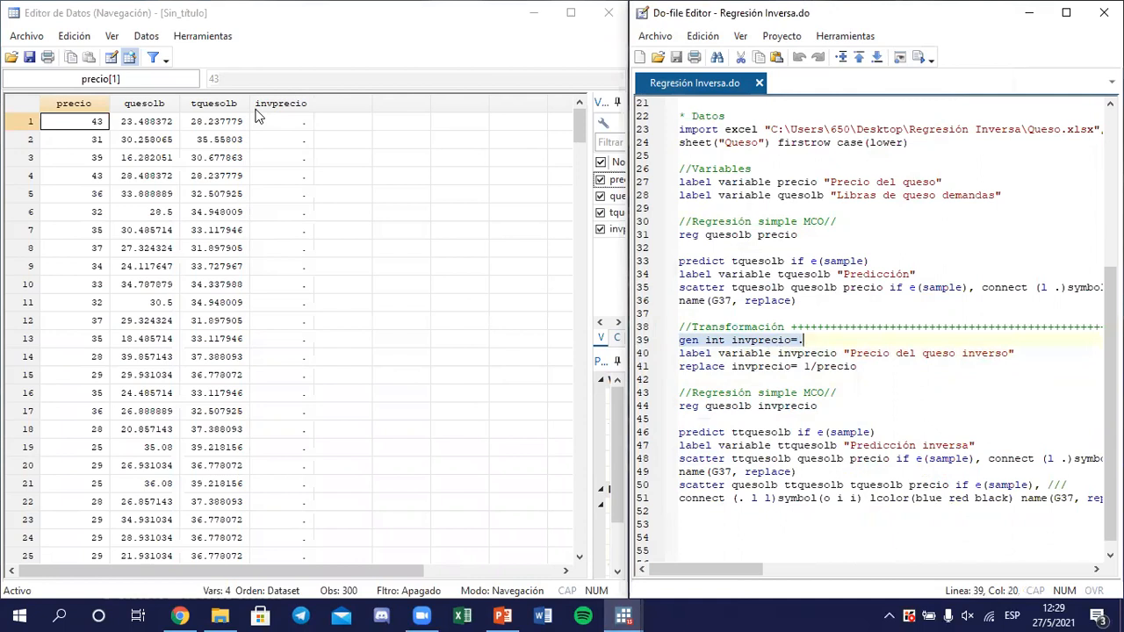
{"action": "left_click", "coordinate": [657, 355]}
{"action": "left_click", "coordinate": [919, 57]}
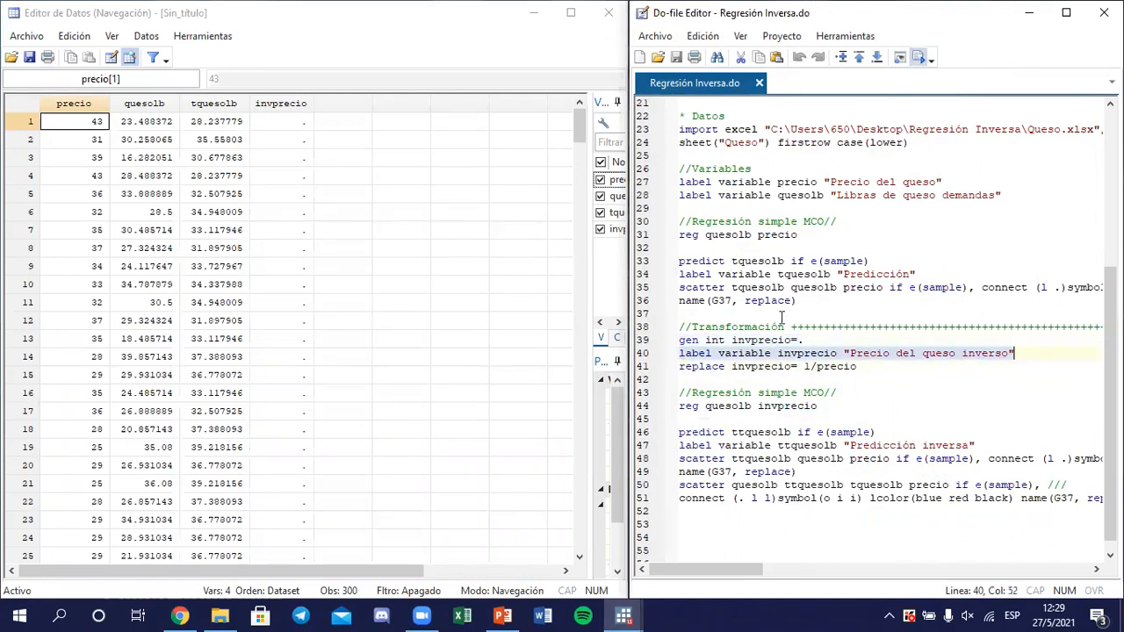
Run the line that replaces invprecio with 1/precio.
{"action": "left_click", "coordinate": [647, 369]}
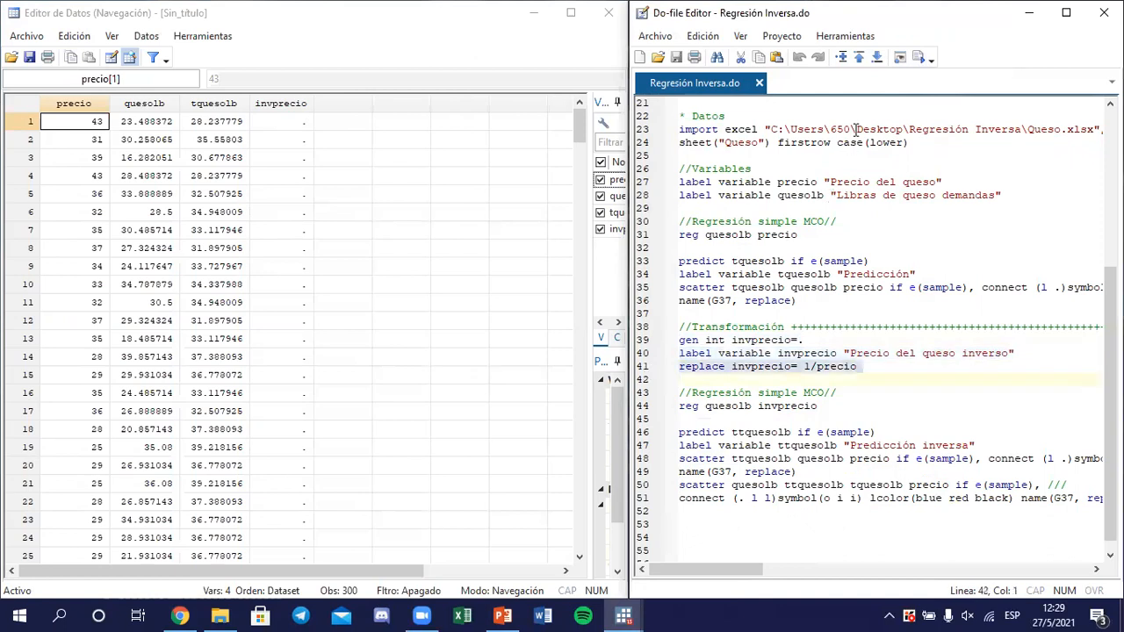
{"action": "double_click", "coordinate": [740, 367]}
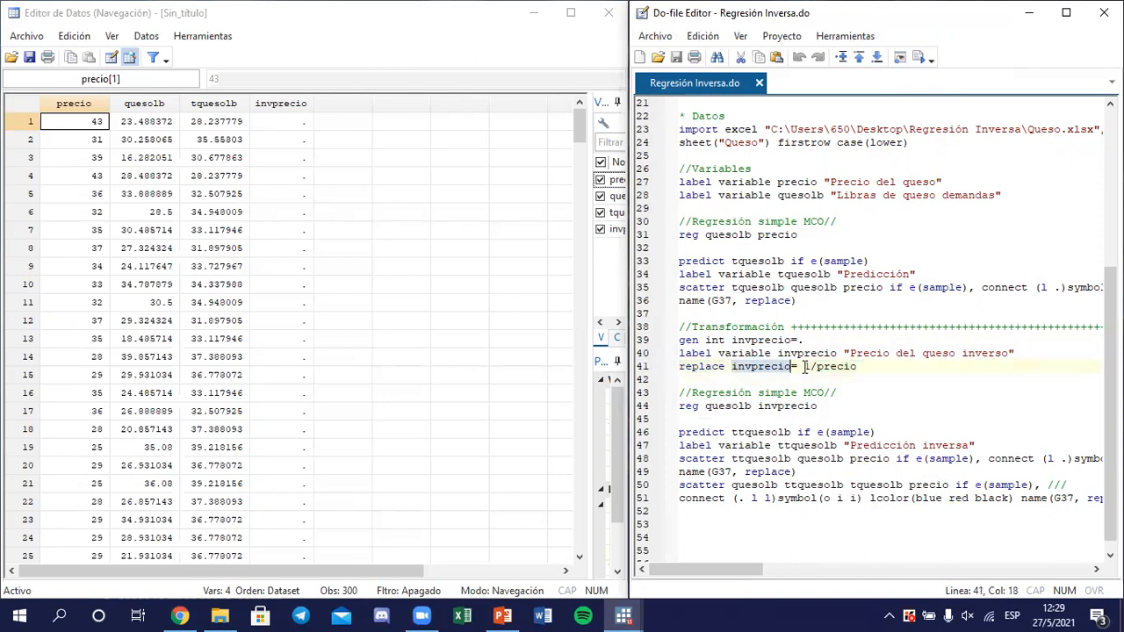
{"action": "left_click", "coordinate": [809, 367]}
{"action": "left_click_drag", "start_coordinate": [817, 367], "coordinate": [856, 369]}
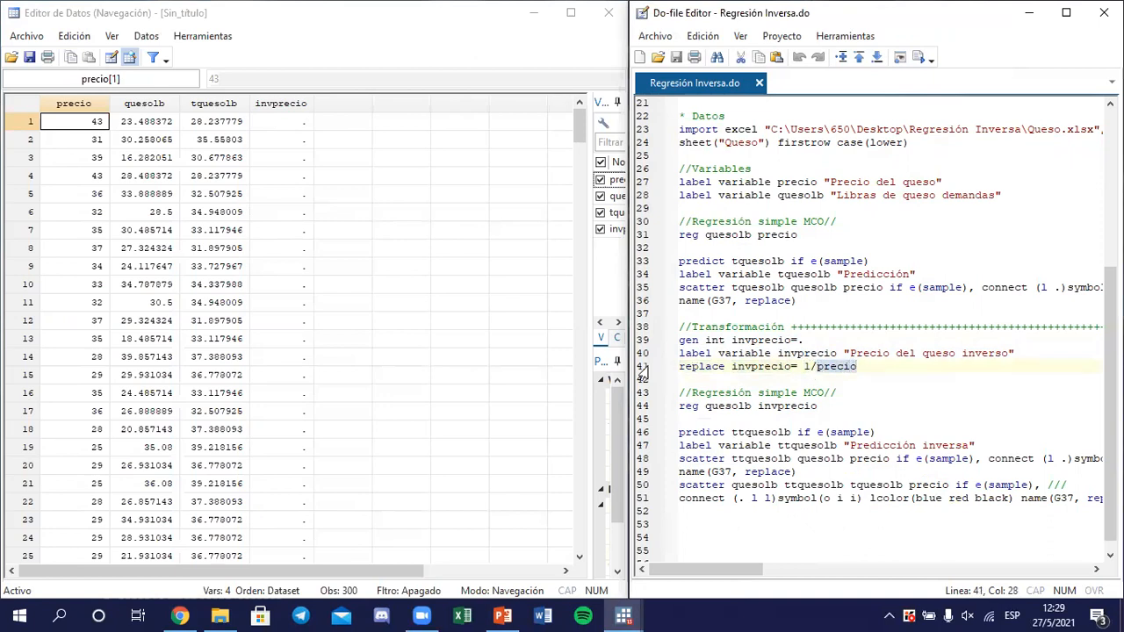
{"action": "left_click", "coordinate": [659, 367]}
{"action": "left_click", "coordinate": [918, 58]}
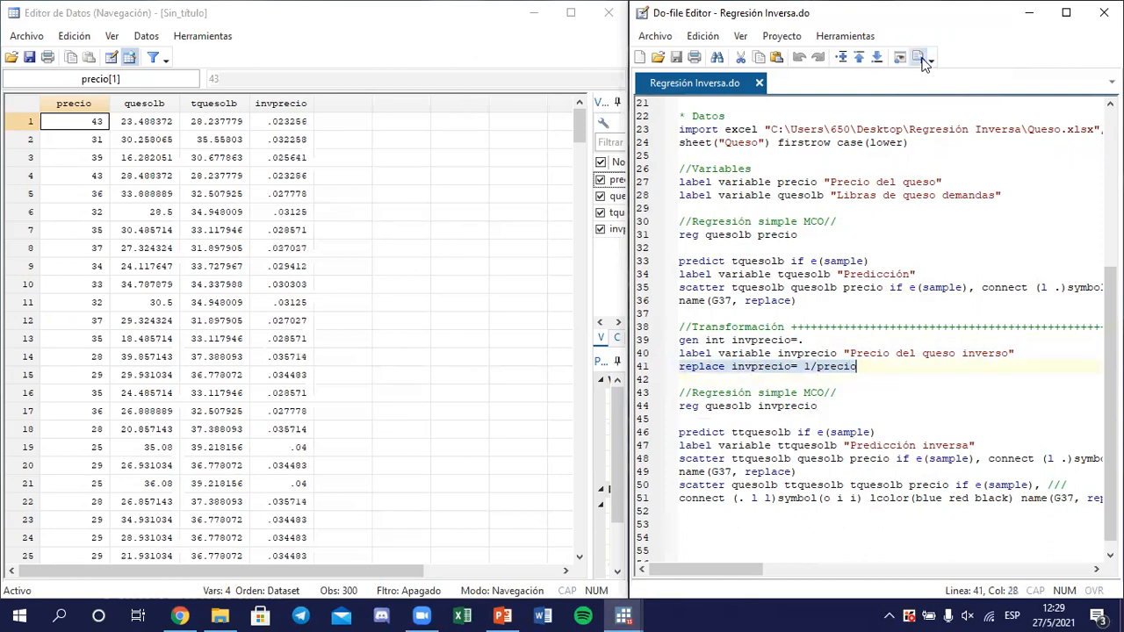
Compare the new invprecio values with precio in the first rows of the dataset, and minimise the Data Editor.
{"action": "left_click", "coordinate": [279, 174]}
{"action": "left_click_drag", "start_coordinate": [274, 123], "coordinate": [285, 580]}
{"action": "left_click_drag", "start_coordinate": [580, 226], "coordinate": [574, 117]}
{"action": "left_click", "coordinate": [342, 174]}
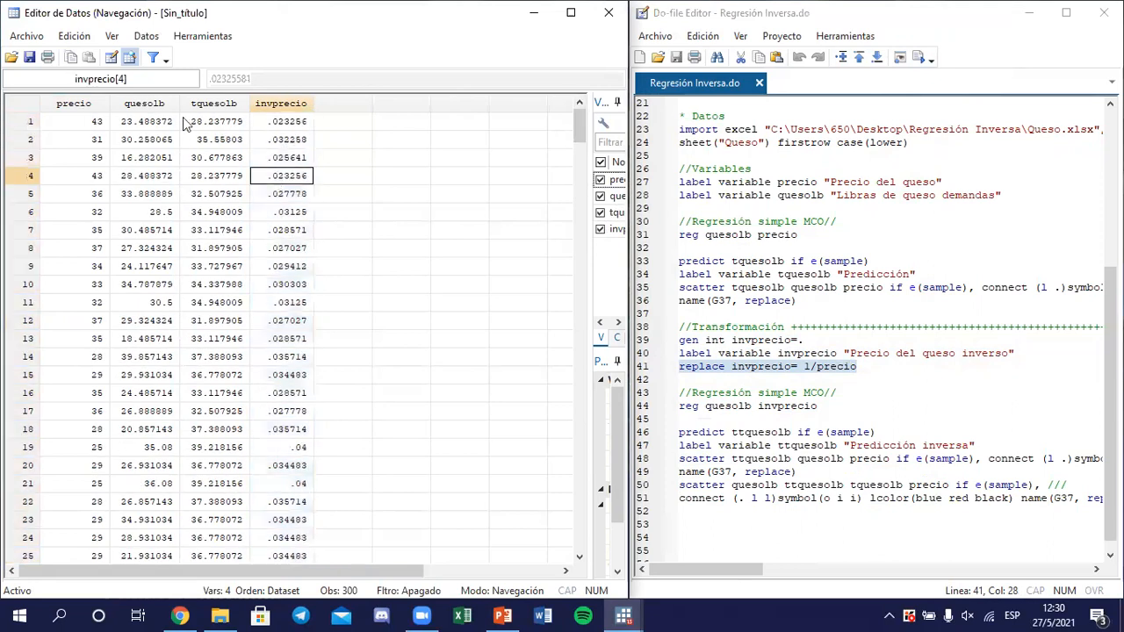
{"action": "left_click", "coordinate": [95, 180]}
{"action": "left_click", "coordinate": [301, 138]}
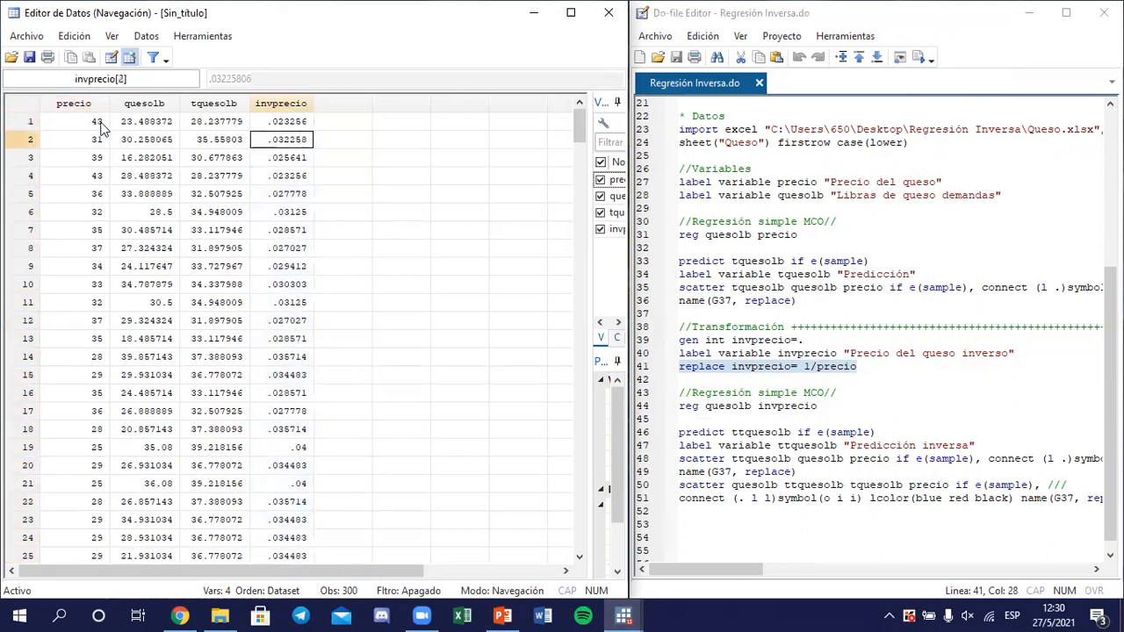
{"action": "left_click", "coordinate": [97, 128]}
{"action": "left_click", "coordinate": [276, 128]}
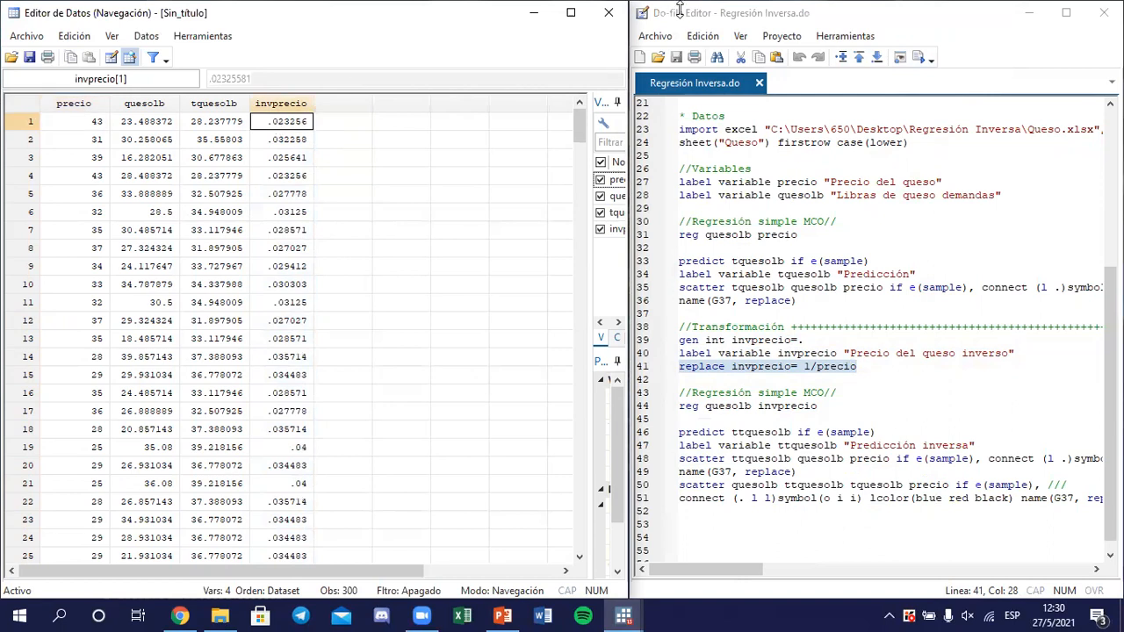
{"action": "left_click", "coordinate": [530, 12]}
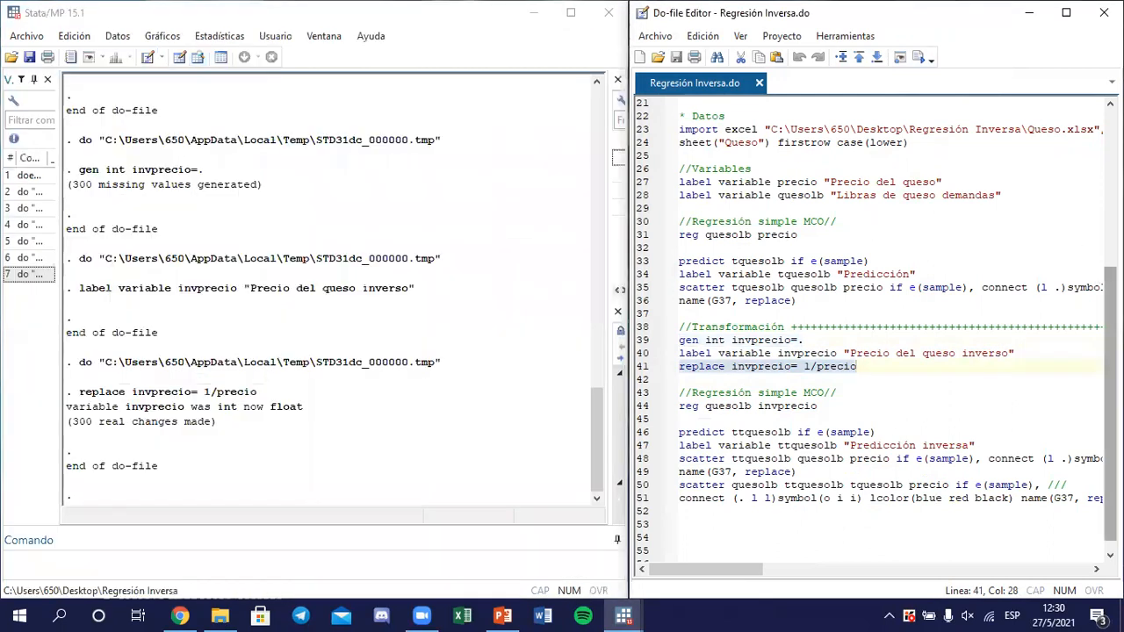
Change the comment above the invprecio regression in the do-file to "Regresión inversa MCO".
{"action": "left_click_drag", "start_coordinate": [1111, 406], "coordinate": [1111, 416]}
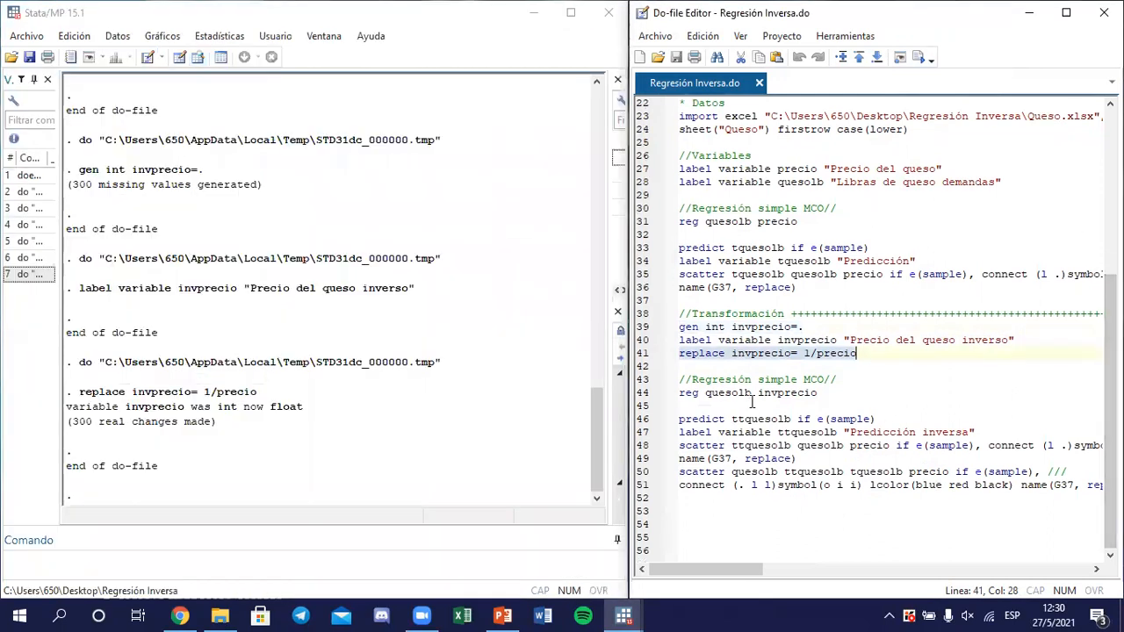
{"action": "left_click", "coordinate": [637, 394]}
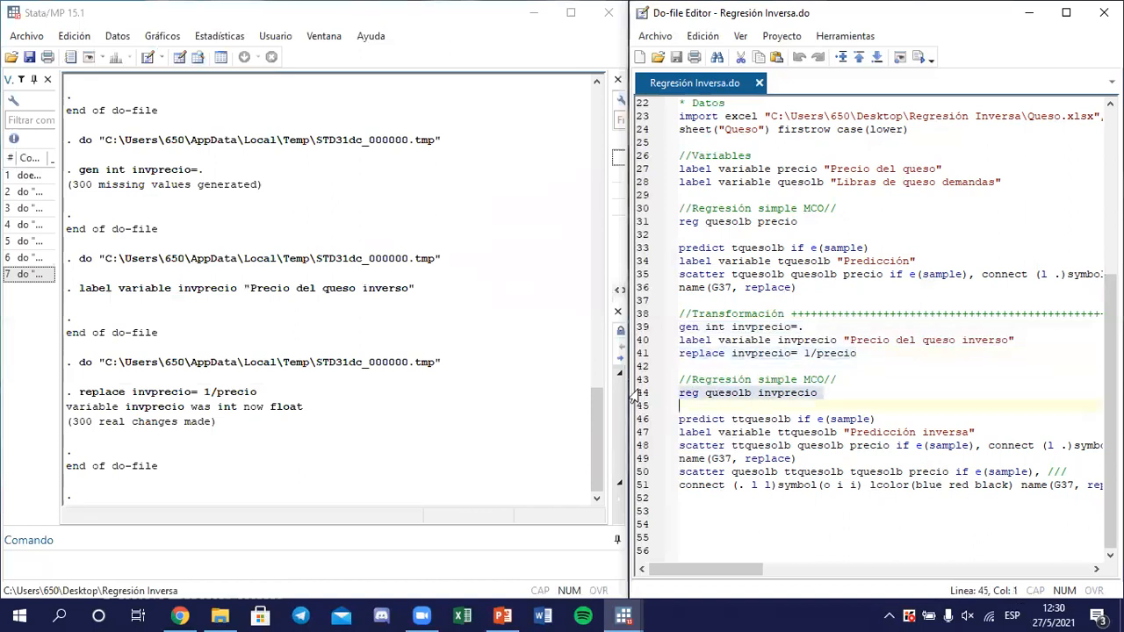
{"action": "left_click", "coordinate": [760, 393]}
{"action": "mouse_move", "coordinate": [761, 393]}
{"action": "left_mouse_down"}
{"action": "mouse_move", "coordinate": [829, 394]}
{"action": "mouse_move", "coordinate": [755, 380]}
{"action": "left_mouse_up"}
{"action": "left_click", "coordinate": [795, 379]}
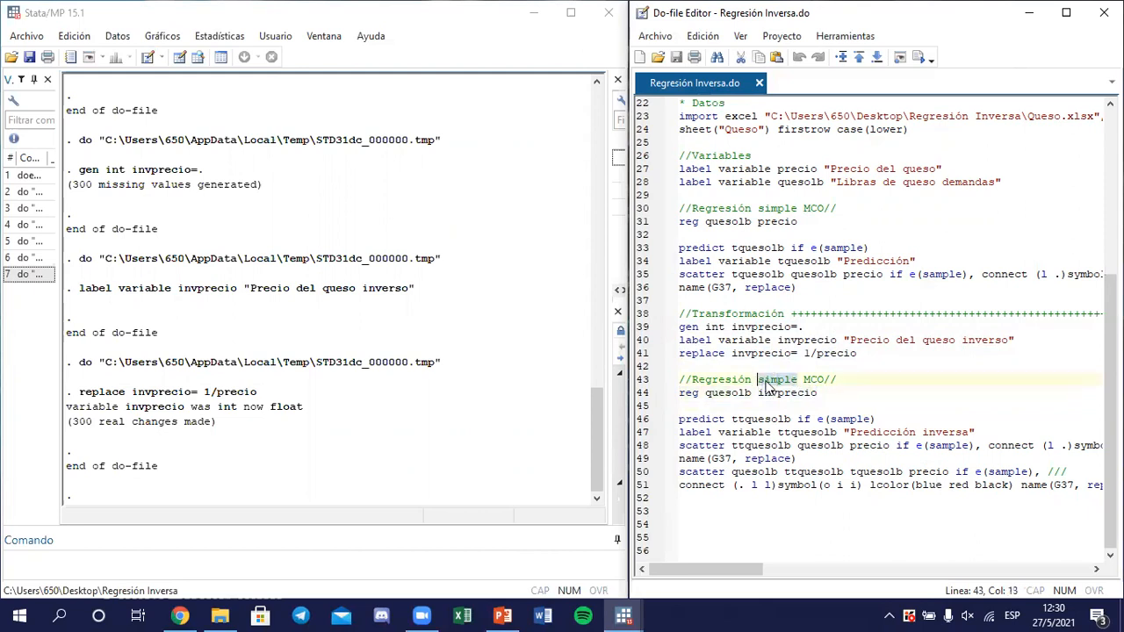
{"action": "key", "text": "Delete"}
{"action": "type", "text": "inversa"}
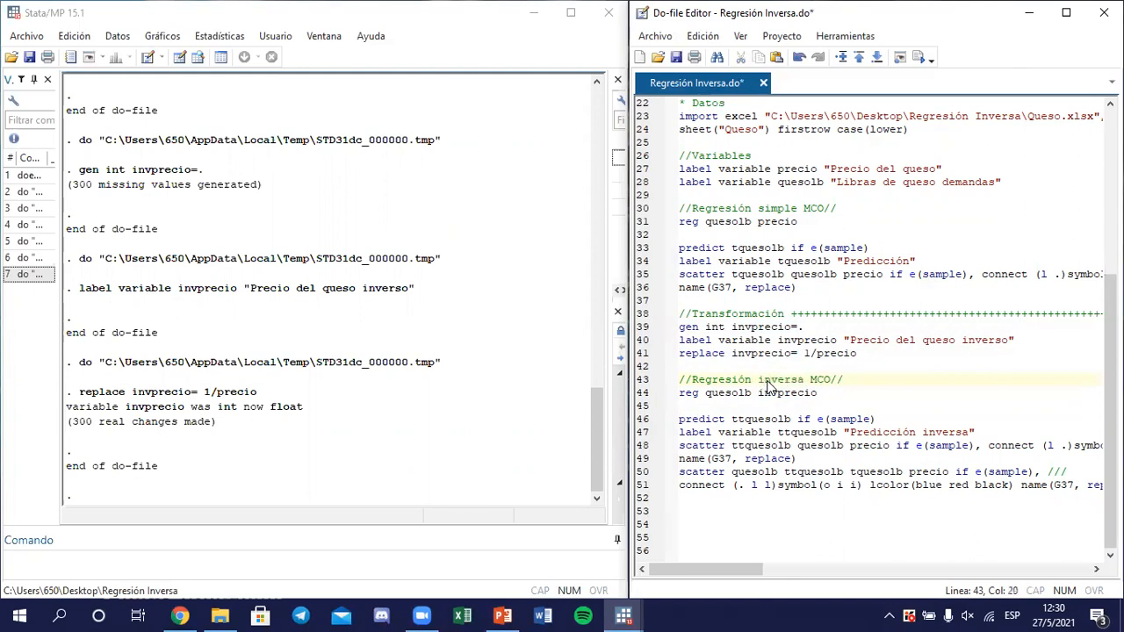
Run the do-file line that regresses quesolb on invprecio.
{"action": "left_click", "coordinate": [711, 432]}
{"action": "left_click", "coordinate": [641, 393]}
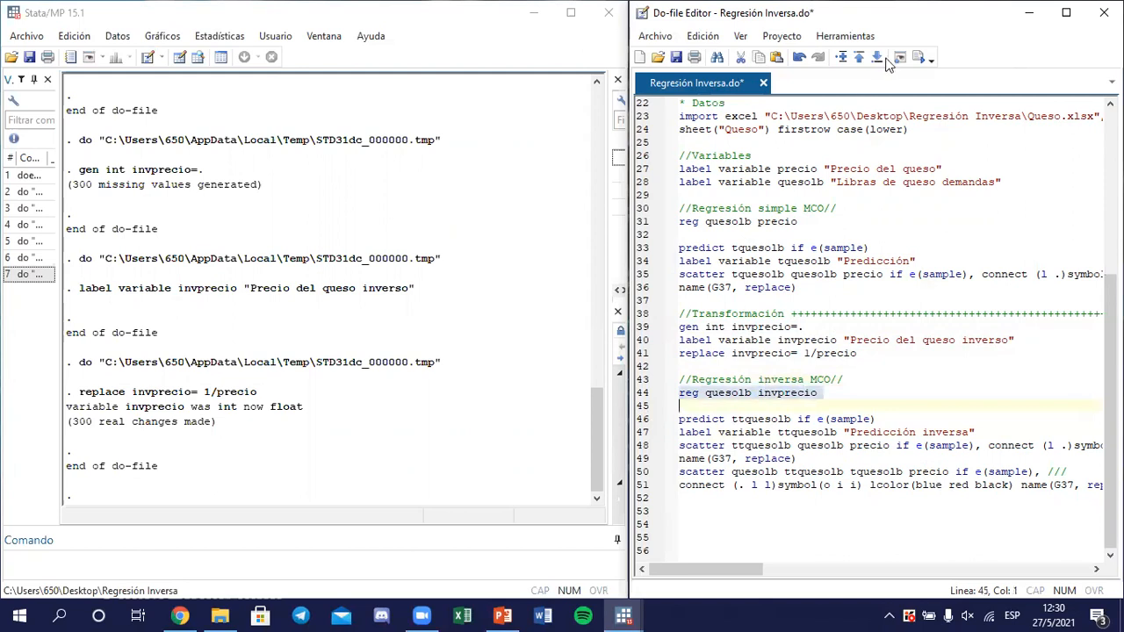
{"action": "left_click", "coordinate": [916, 54]}
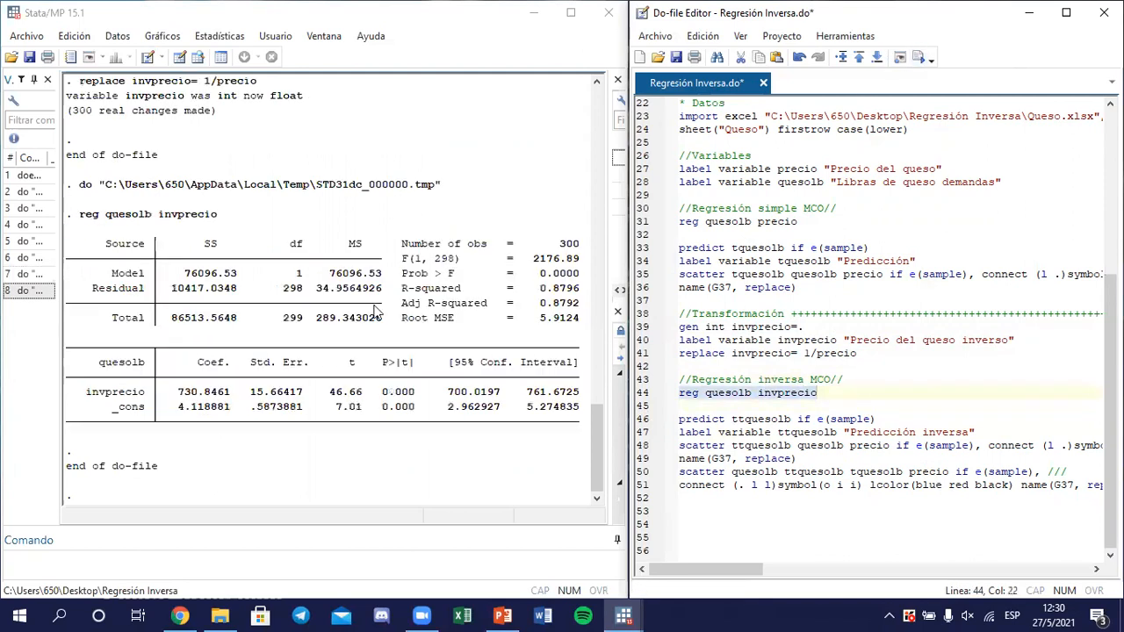
Compare the adjusted R-squared of the inverse regression with that of the earlier linear regression in the results.
{"action": "left_click", "coordinate": [557, 307]}
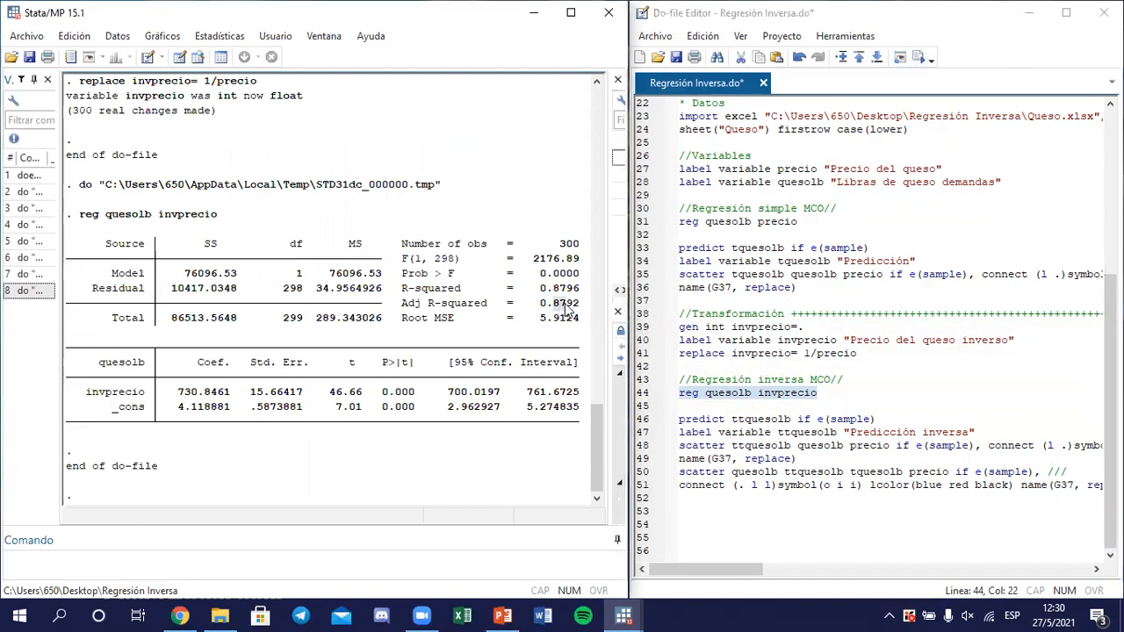
{"action": "scroll", "coordinate": [594, 438], "scroll_direction": "up", "scroll_amount": 12}
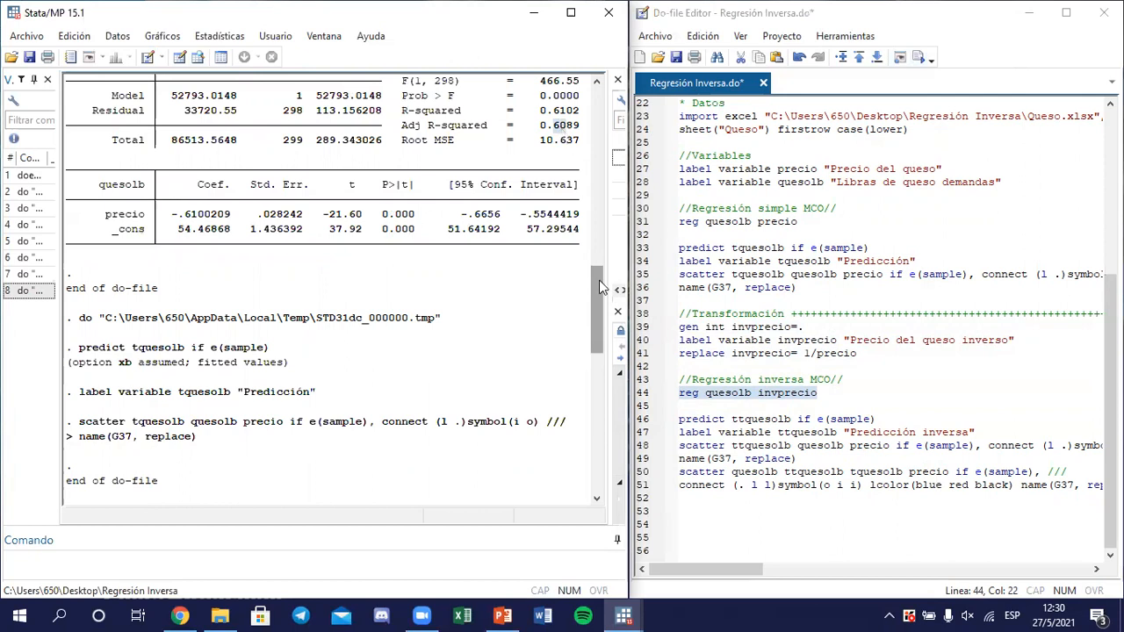
{"action": "left_click_drag", "start_coordinate": [601, 287], "coordinate": [608, 431]}
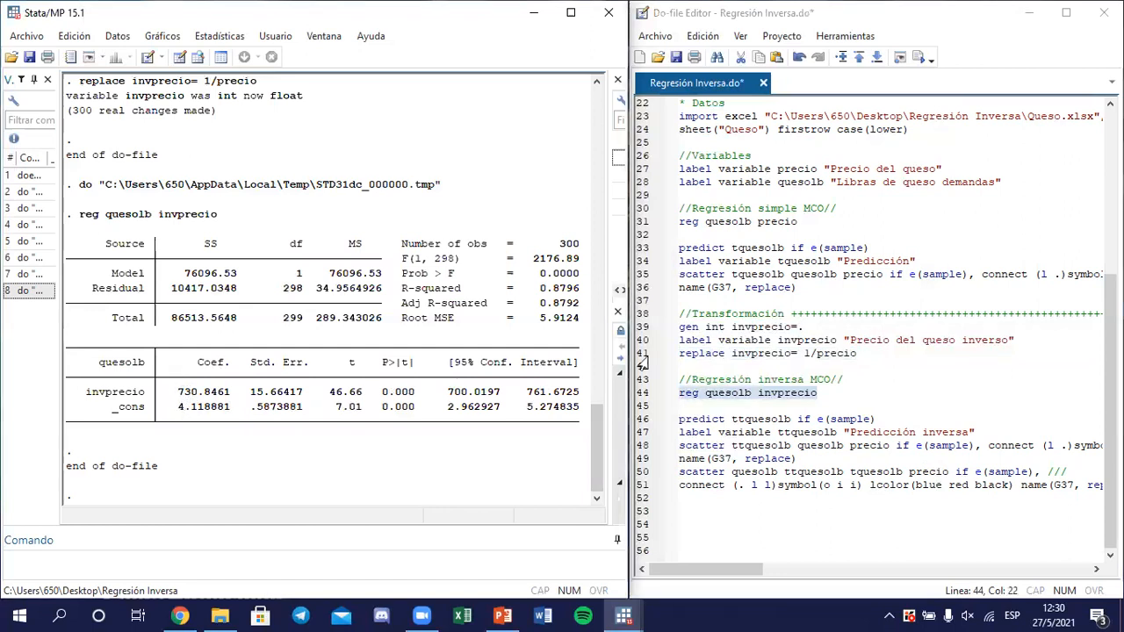
Run the lines that predict ttquesolb, label it "Predicción inversa" and plot it with quesolb against precio, and close the graph.
{"action": "left_click_drag", "start_coordinate": [645, 419], "coordinate": [648, 464]}
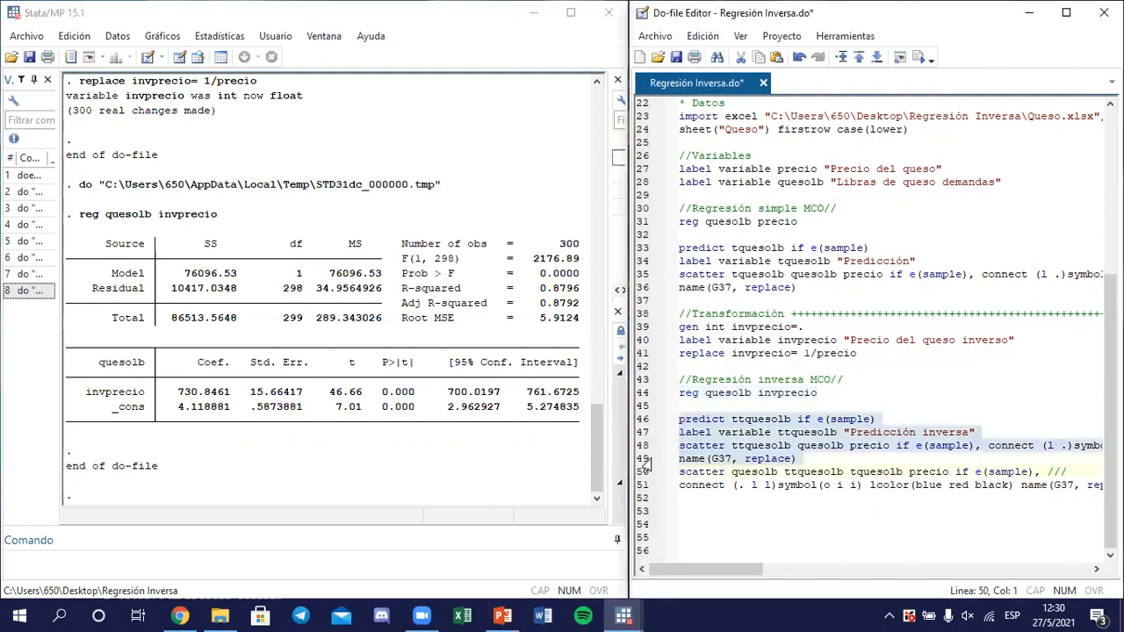
{"action": "left_click", "coordinate": [916, 58]}
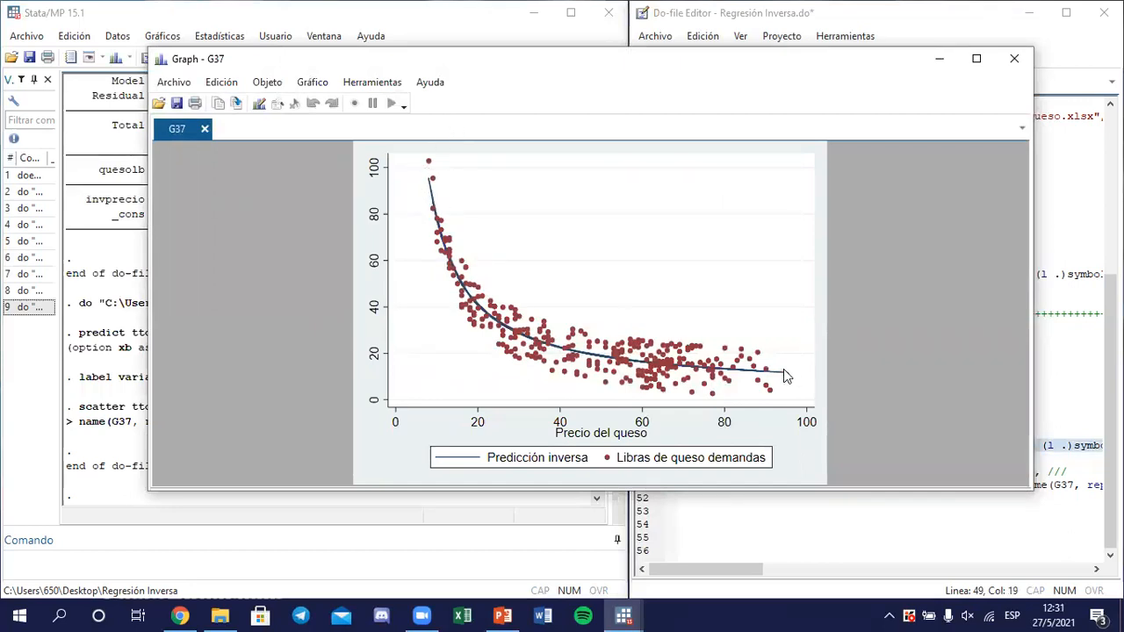
{"action": "left_click", "coordinate": [1011, 62]}
Run the two-line scatter command plotting quesolb, ttquesolb and tquesolb against precio in blue, red and black, and minimise the graph.
{"action": "left_click", "coordinate": [637, 476]}
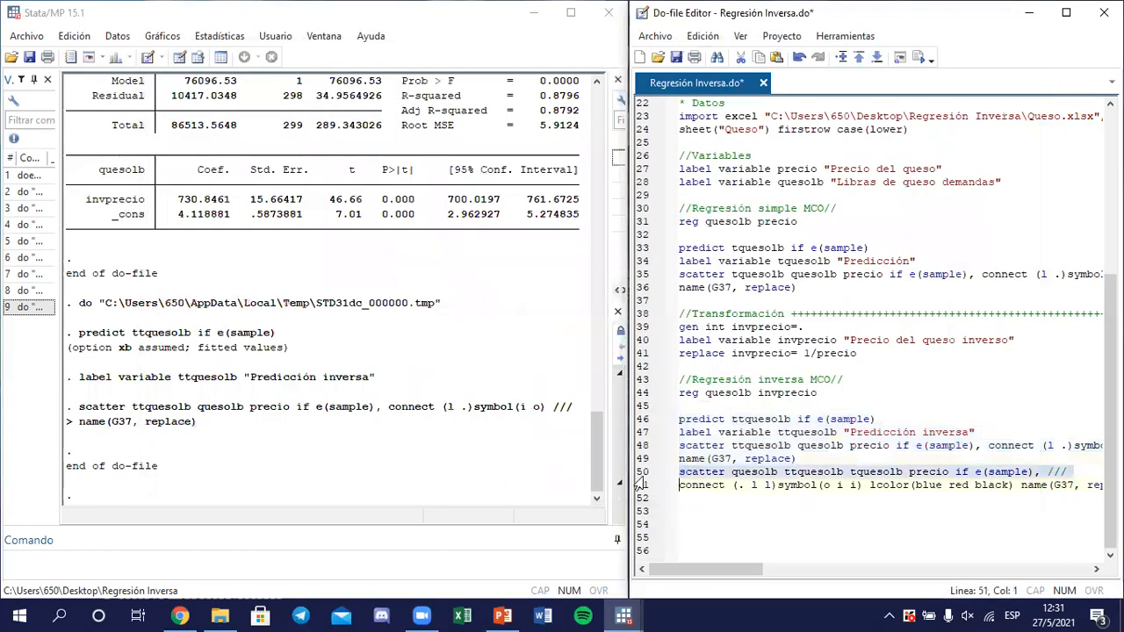
{"action": "left_click_drag", "start_coordinate": [638, 483], "coordinate": [638, 492]}
{"action": "left_click", "coordinate": [918, 57]}
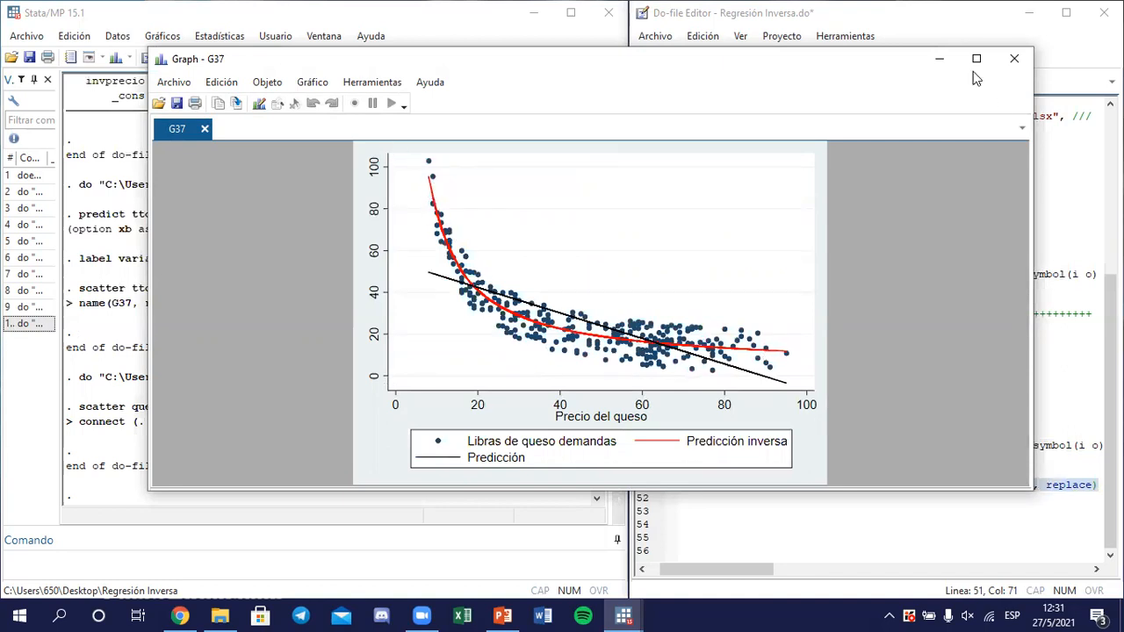
{"action": "left_click", "coordinate": [939, 59]}
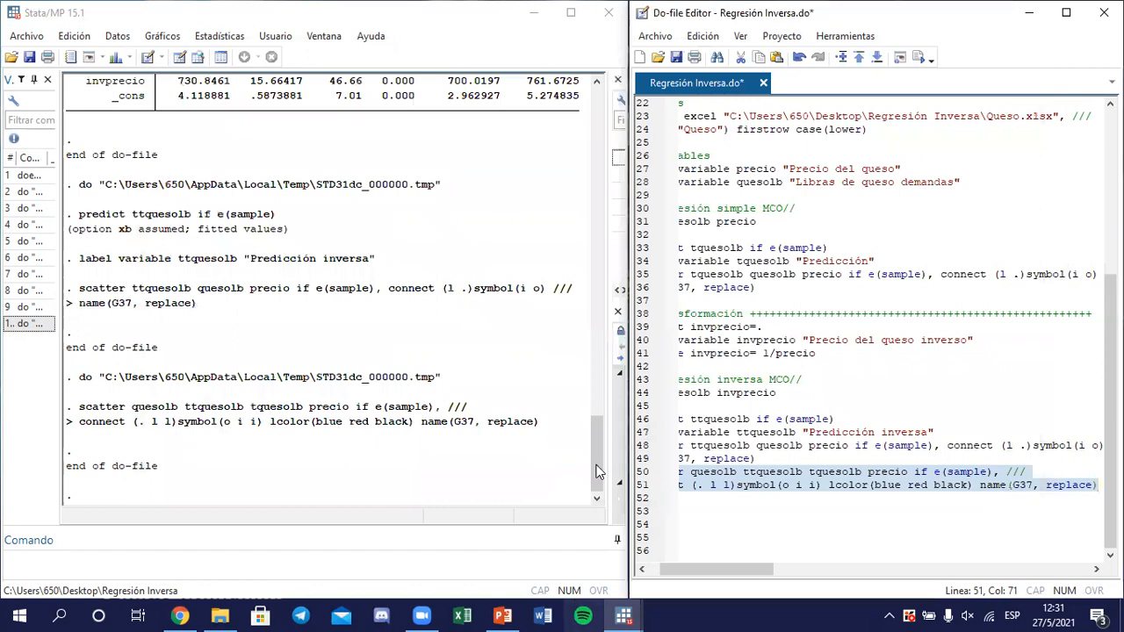
Review the precio coefficient in the linear regression output against the invprecio coefficient in the inverse regression output.
{"action": "left_click_drag", "start_coordinate": [596, 472], "coordinate": [556, 303]}
{"action": "left_click_drag", "start_coordinate": [591, 265], "coordinate": [590, 302]}
{"action": "left_click_drag", "start_coordinate": [173, 243], "coordinate": [179, 250]}
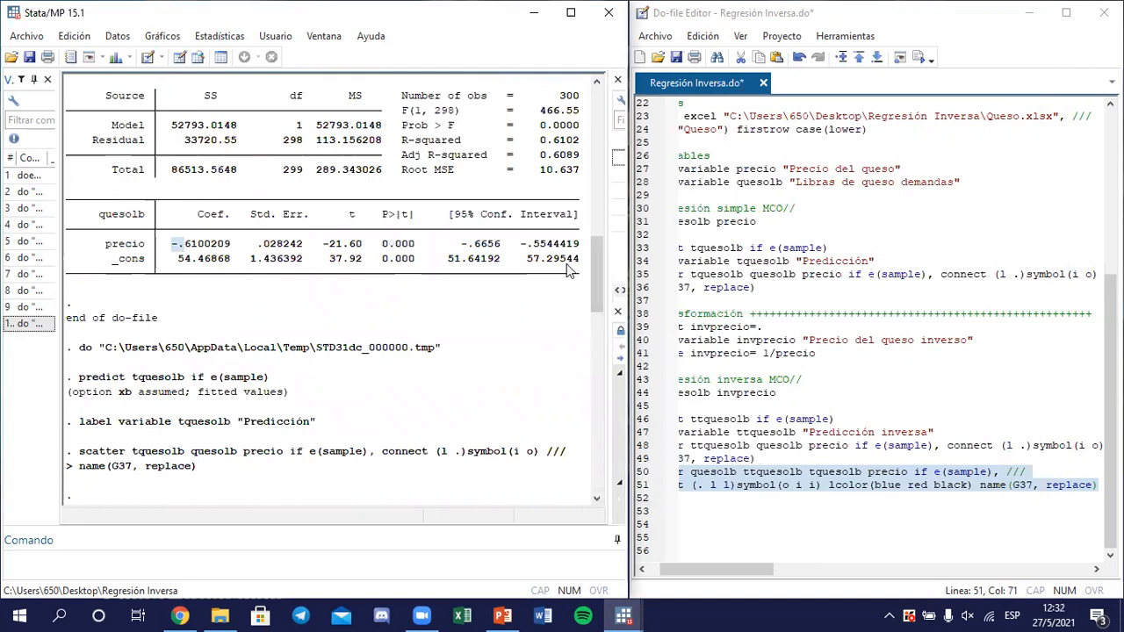
{"action": "left_click_drag", "start_coordinate": [594, 257], "coordinate": [589, 382]}
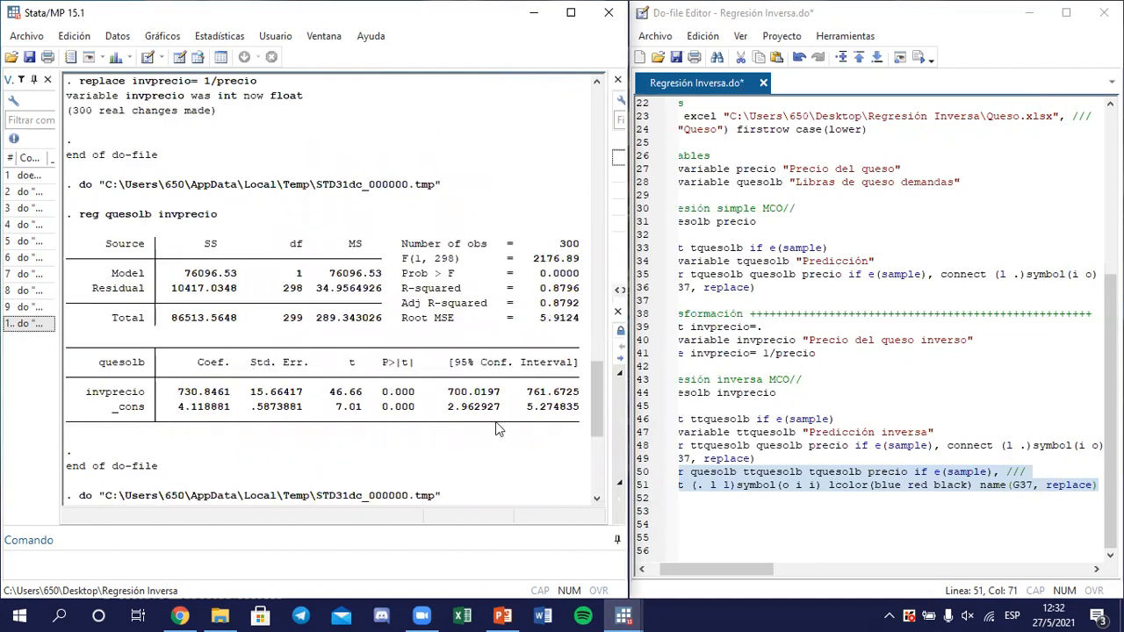
{"action": "left_click_drag", "start_coordinate": [597, 423], "coordinate": [593, 468]}
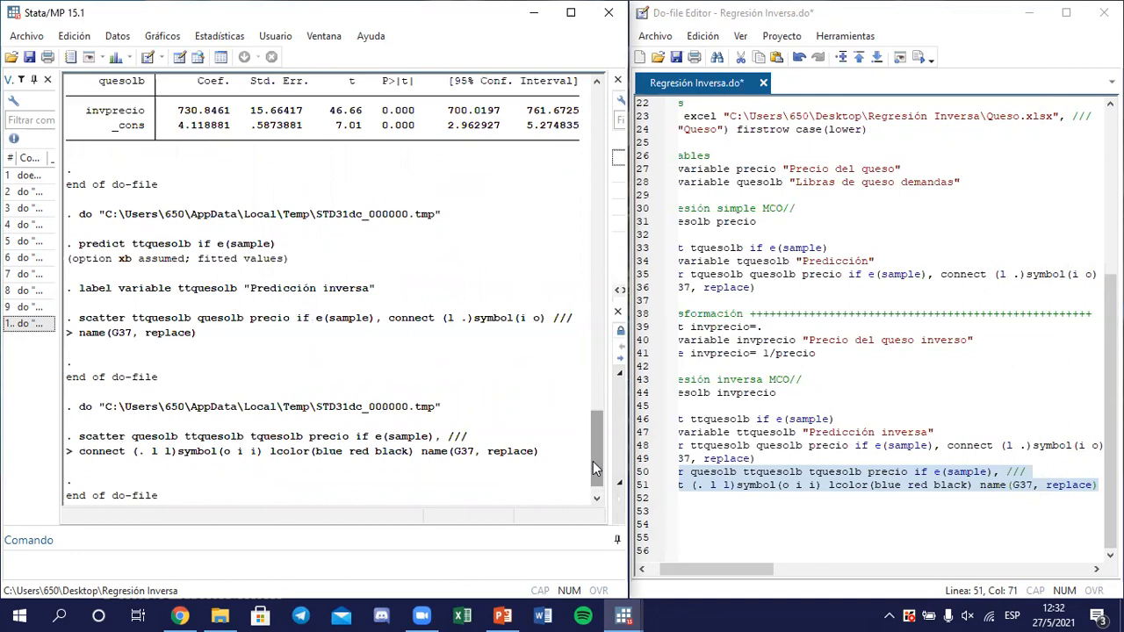
Switch to the Regresión Inversa presentation in PowerPoint and show the Bibliografía slide as a full-screen slide show.
{"action": "left_click", "coordinate": [503, 615]}
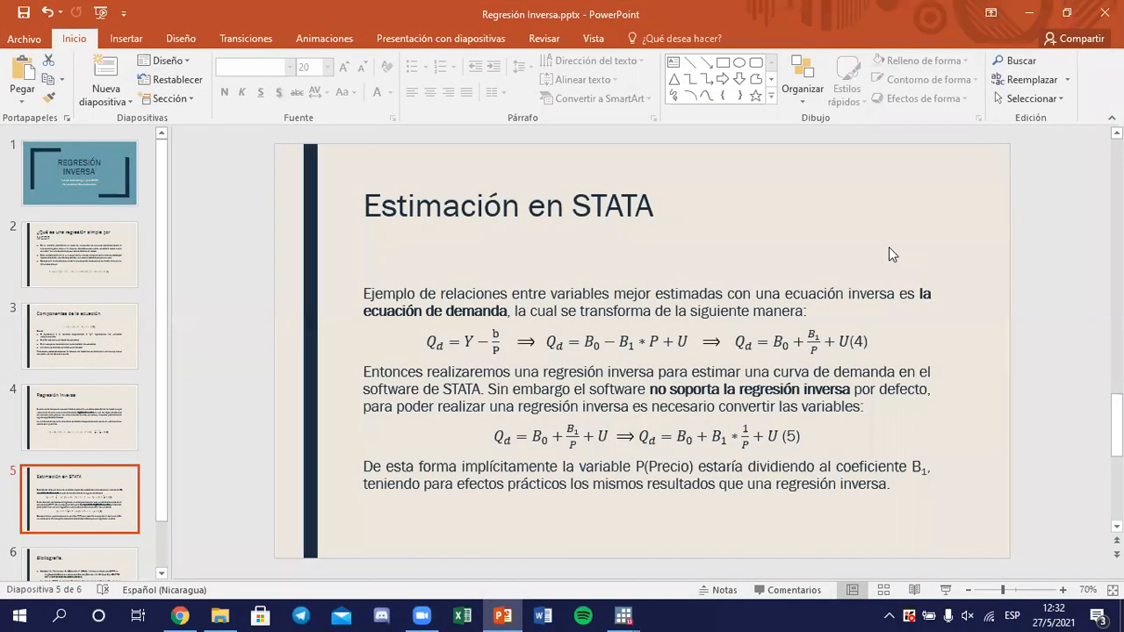
{"action": "left_click", "coordinate": [102, 559]}
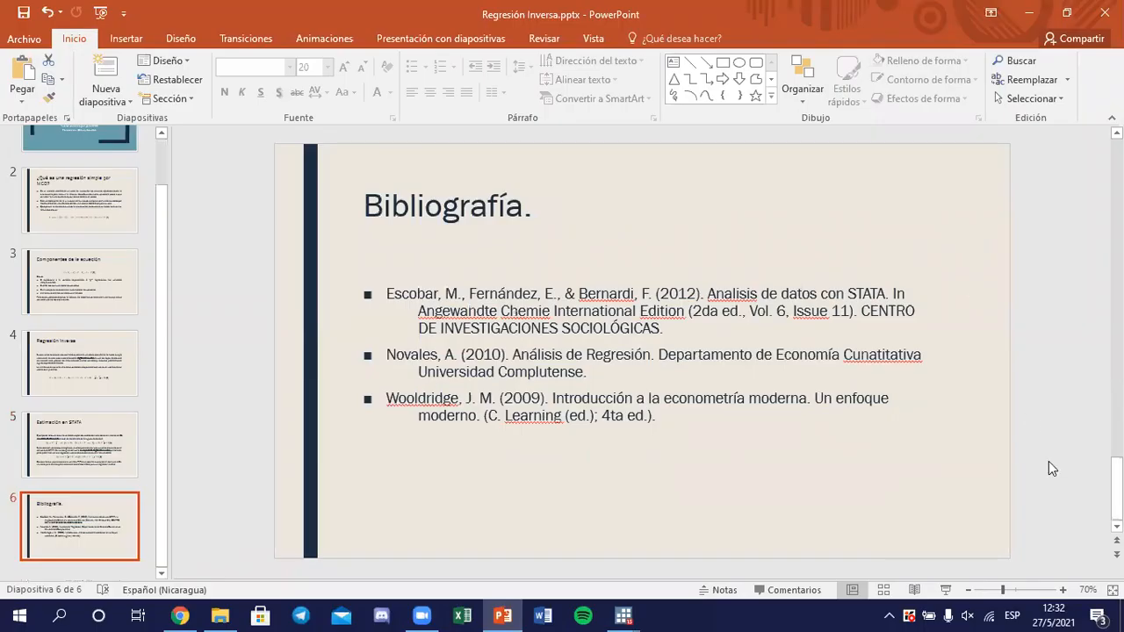
{"action": "left_click", "coordinate": [945, 589]}
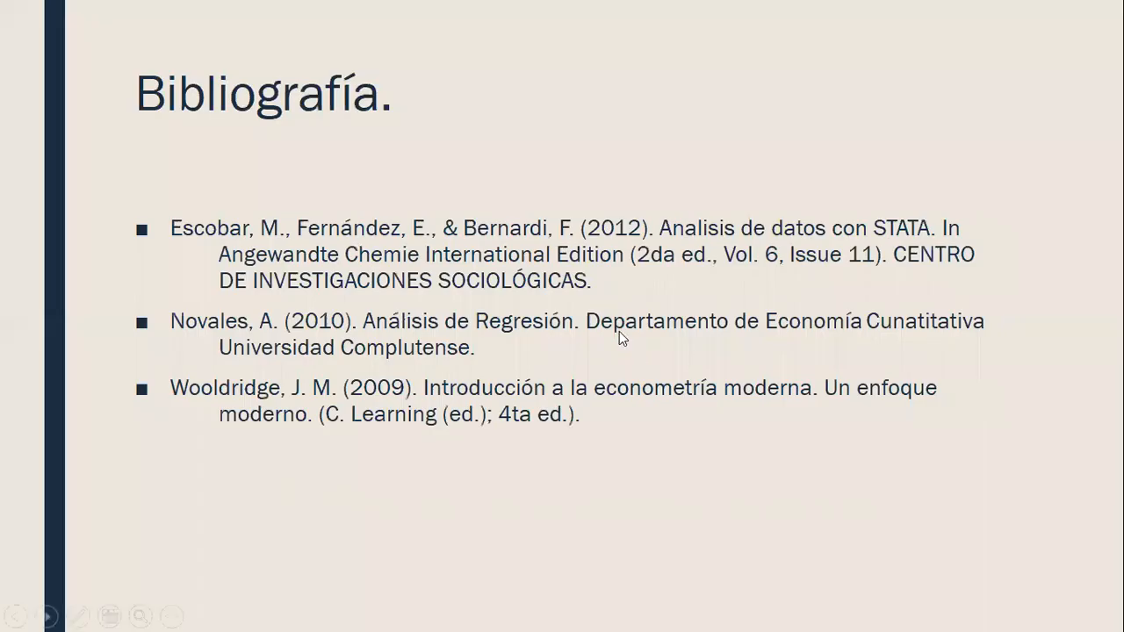